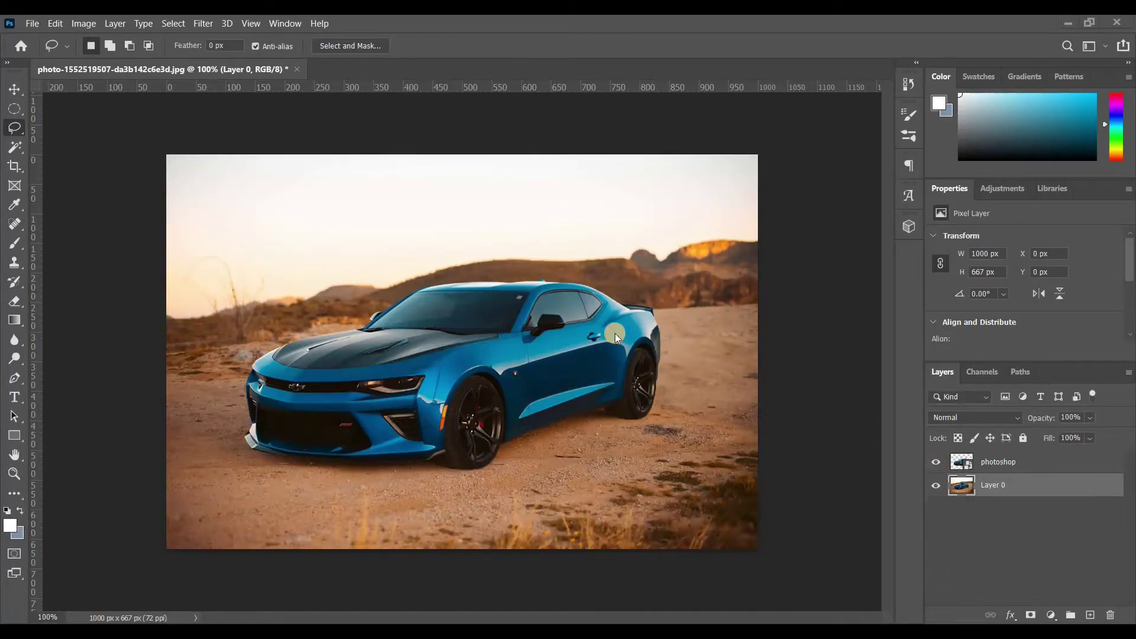
Toggle the desert photo to compare, test-move the cut-out car, then undo the move
{"action": "left_click", "coordinate": [937, 486]}
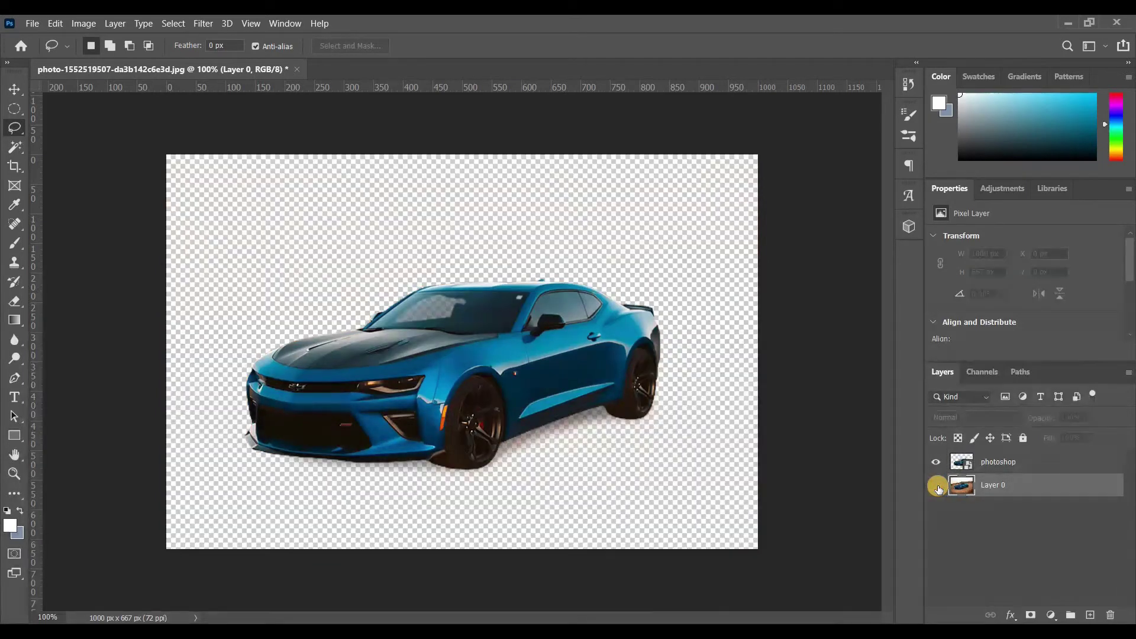
{"action": "left_click", "coordinate": [937, 487]}
{"action": "left_click", "coordinate": [938, 486]}
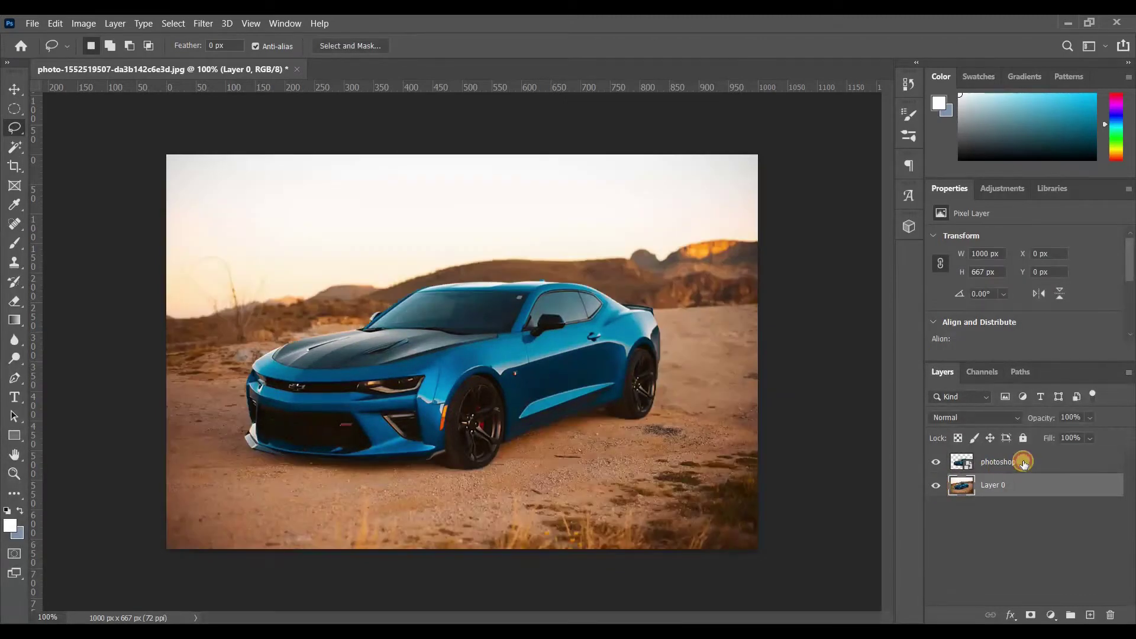
{"action": "left_click", "coordinate": [1024, 463]}
{"action": "left_click", "coordinate": [14, 89]}
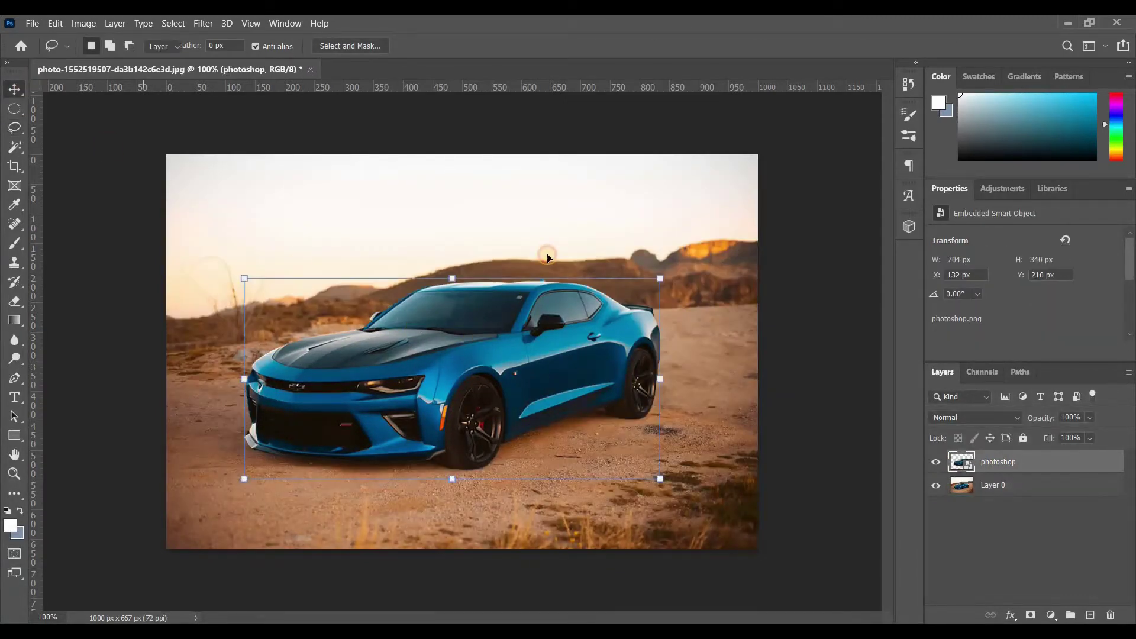
{"action": "left_click_drag", "start_coordinate": [547, 257], "coordinate": [495, 464]}
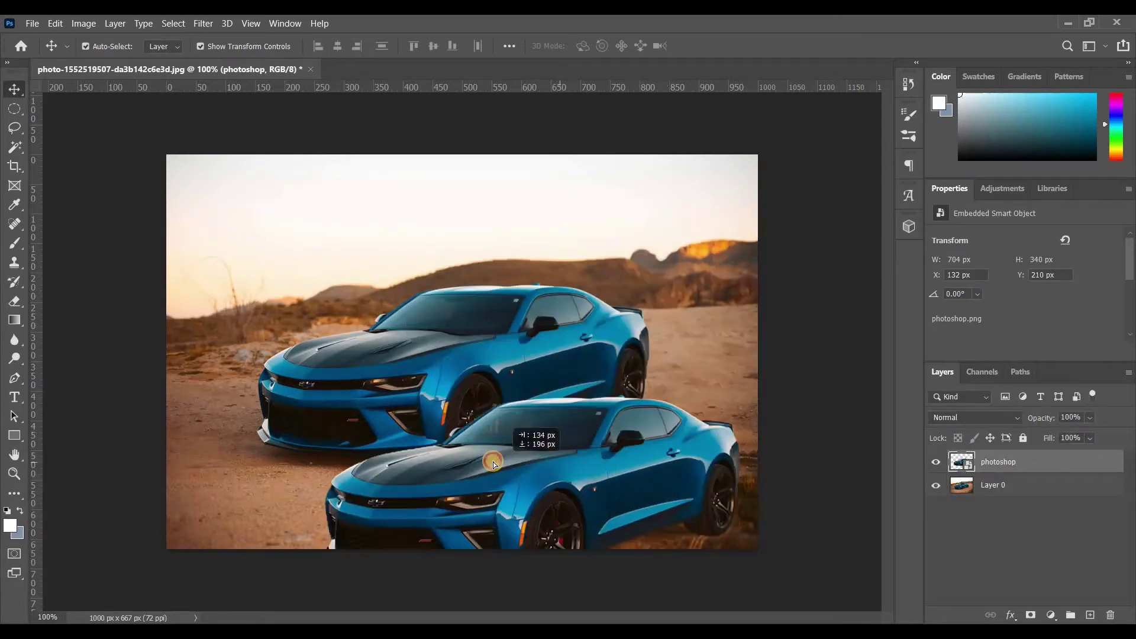
{"action": "left_click_drag", "start_coordinate": [494, 464], "coordinate": [549, 378]}
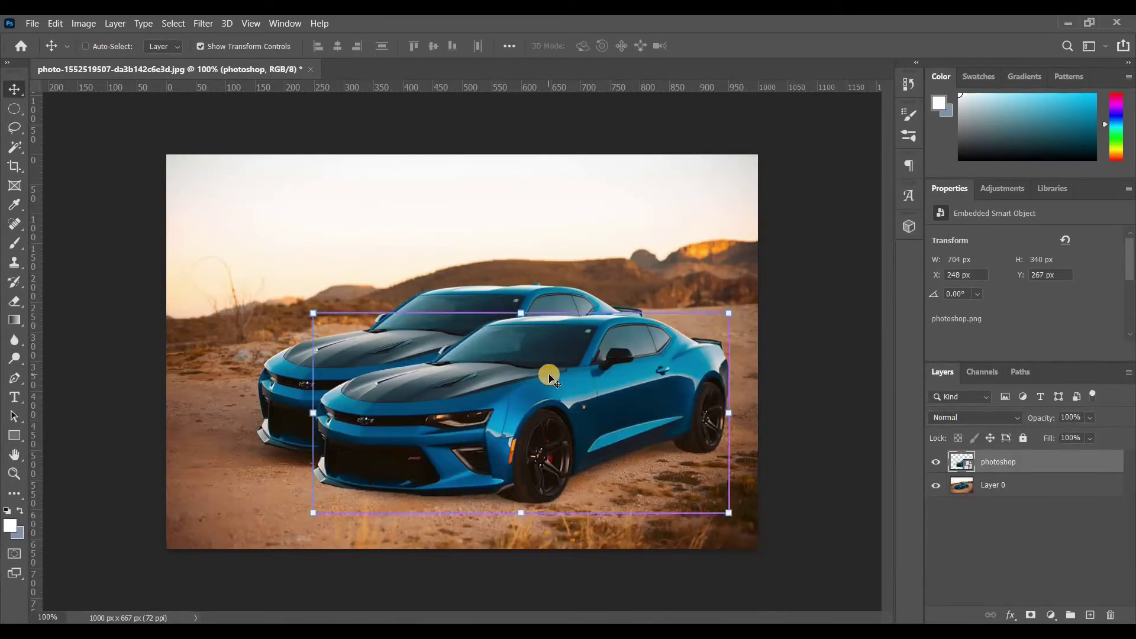
{"action": "key", "text": "ctrl+z"}
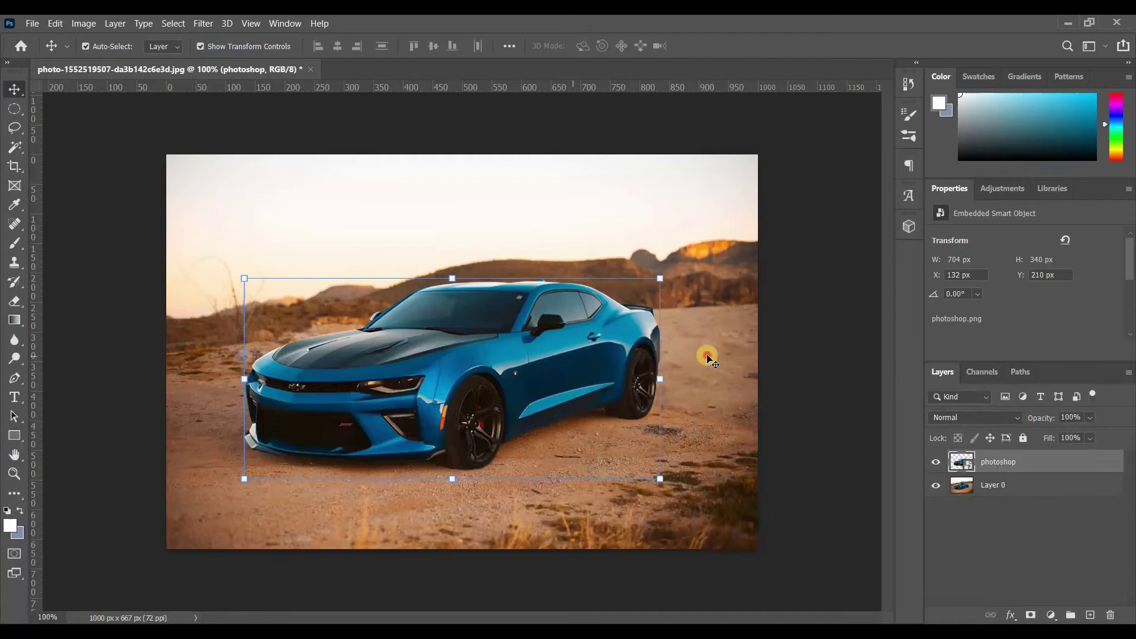
{"action": "left_click", "coordinate": [708, 358]}
{"action": "key", "text": "ctrl+z"}
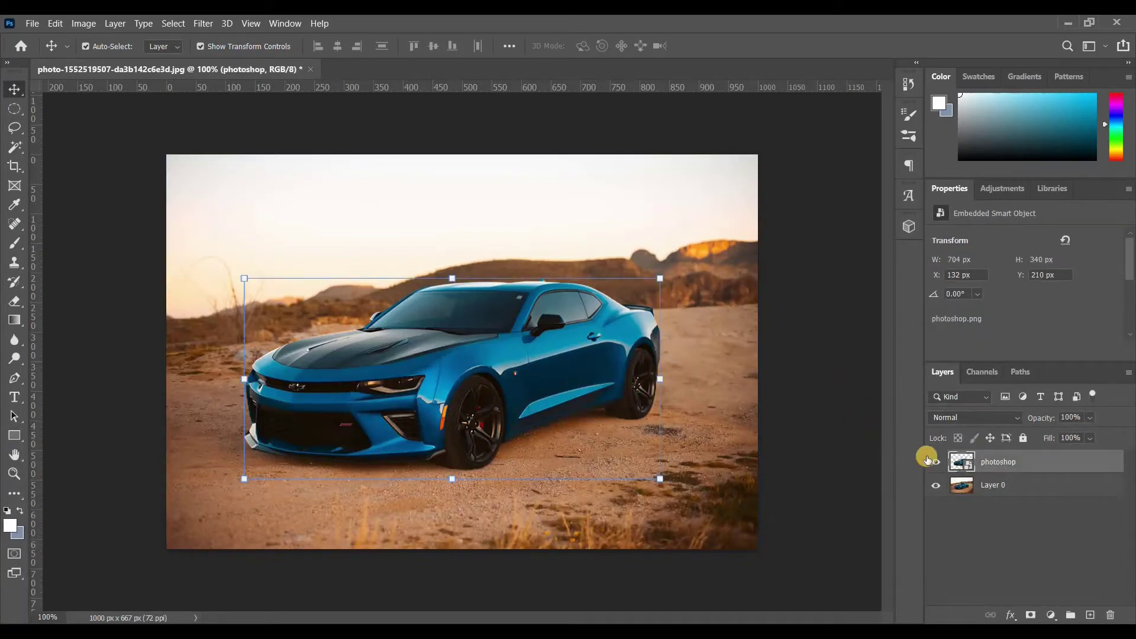
Apply a Motion Blur of 18° angle and 54 pixels distance to Layer 0
{"action": "left_click", "coordinate": [1040, 487]}
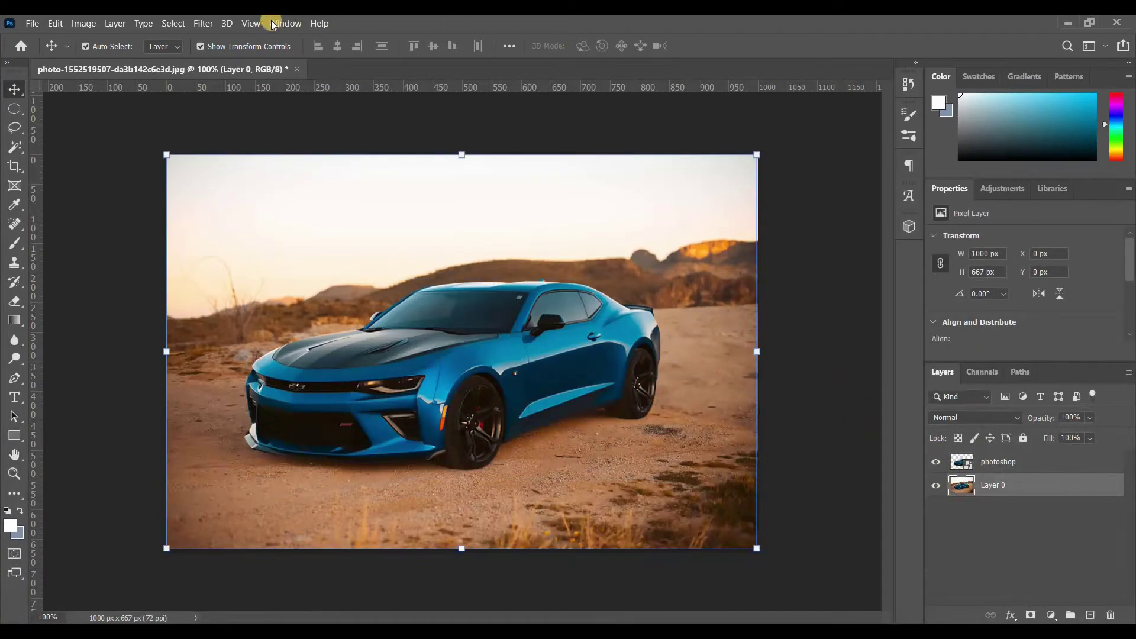
{"action": "left_click", "coordinate": [203, 23]}
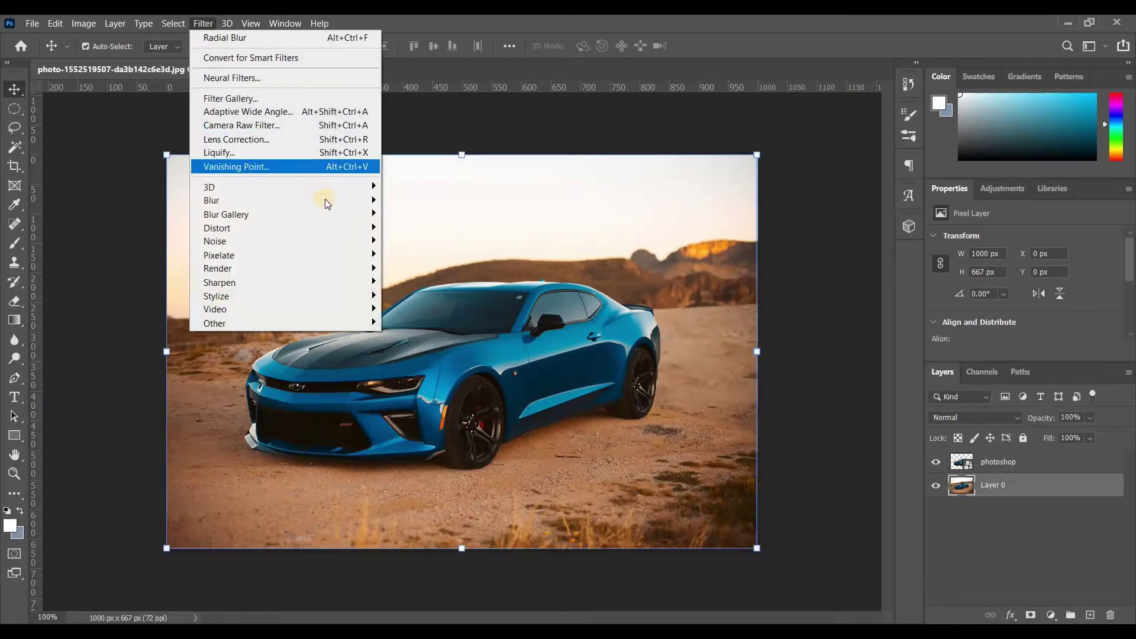
{"action": "mouse_move", "coordinate": [212, 200]}
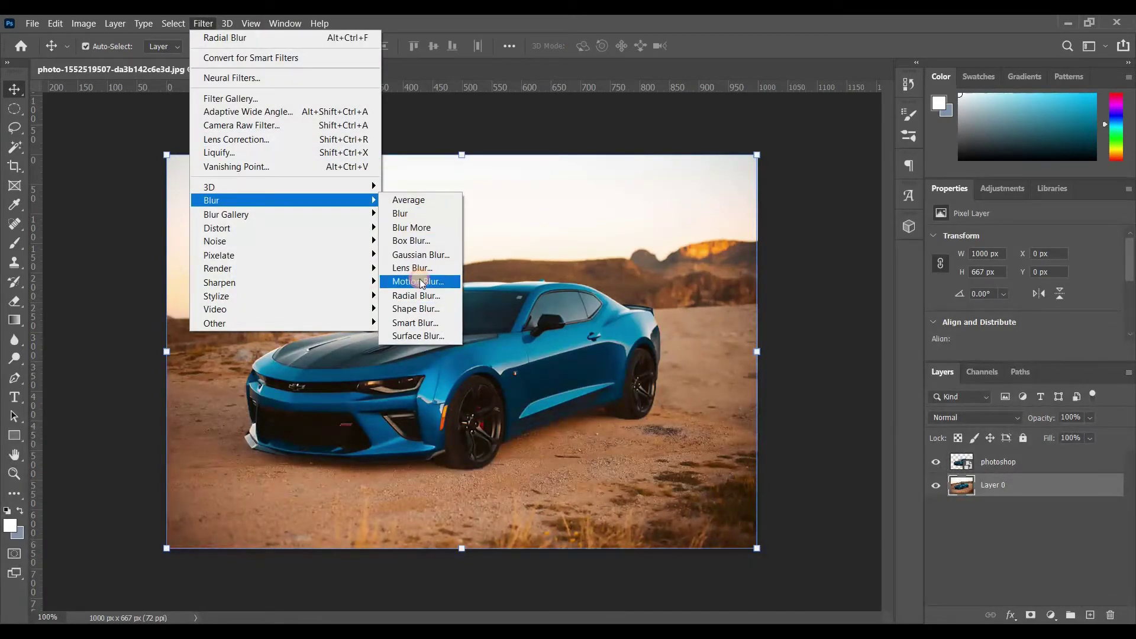
{"action": "left_click", "coordinate": [421, 282]}
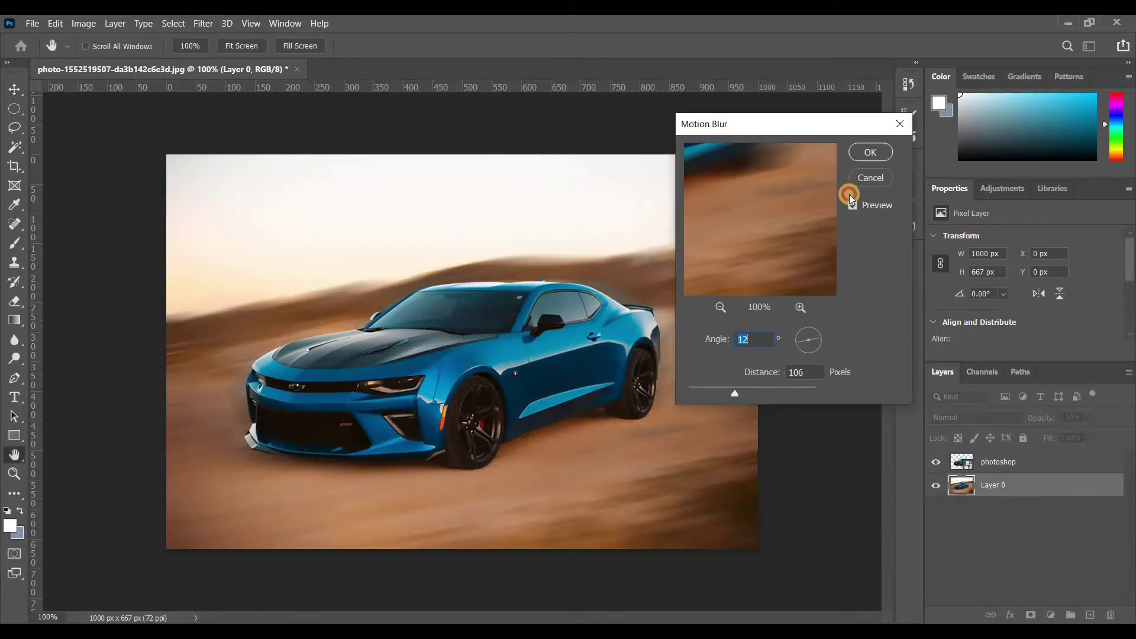
{"action": "left_click_drag", "start_coordinate": [850, 197], "coordinate": [970, 260]}
{"action": "left_click_drag", "start_coordinate": [928, 402], "coordinate": [937, 400]}
{"action": "left_click_drag", "start_coordinate": [822, 454], "coordinate": [844, 451]}
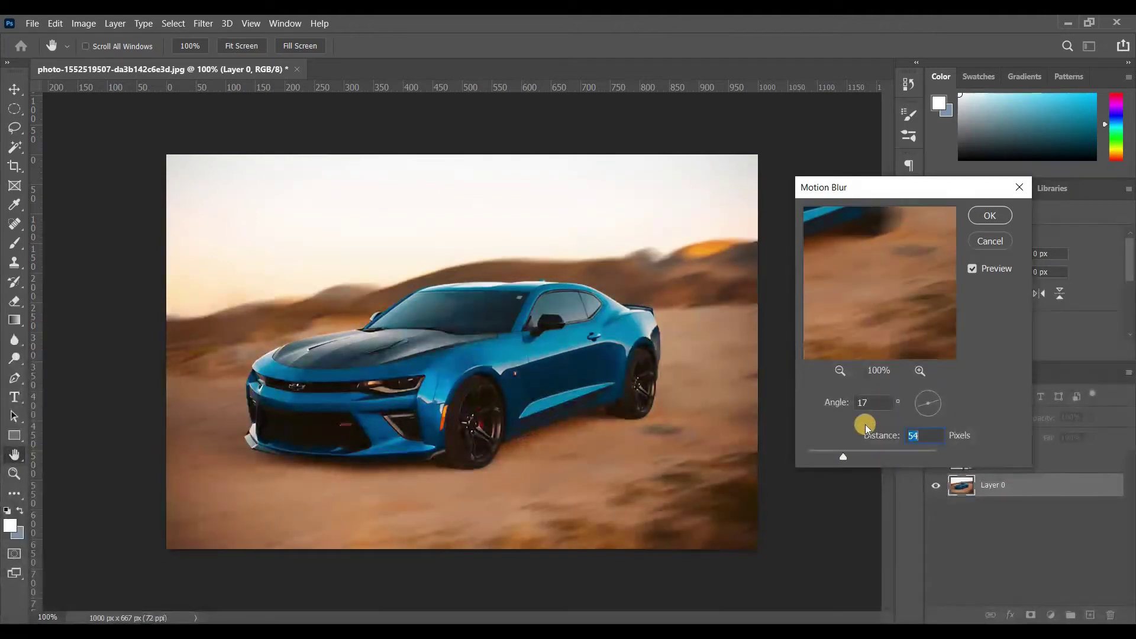
{"action": "left_click", "coordinate": [919, 406]}
{"action": "left_click", "coordinate": [920, 405]}
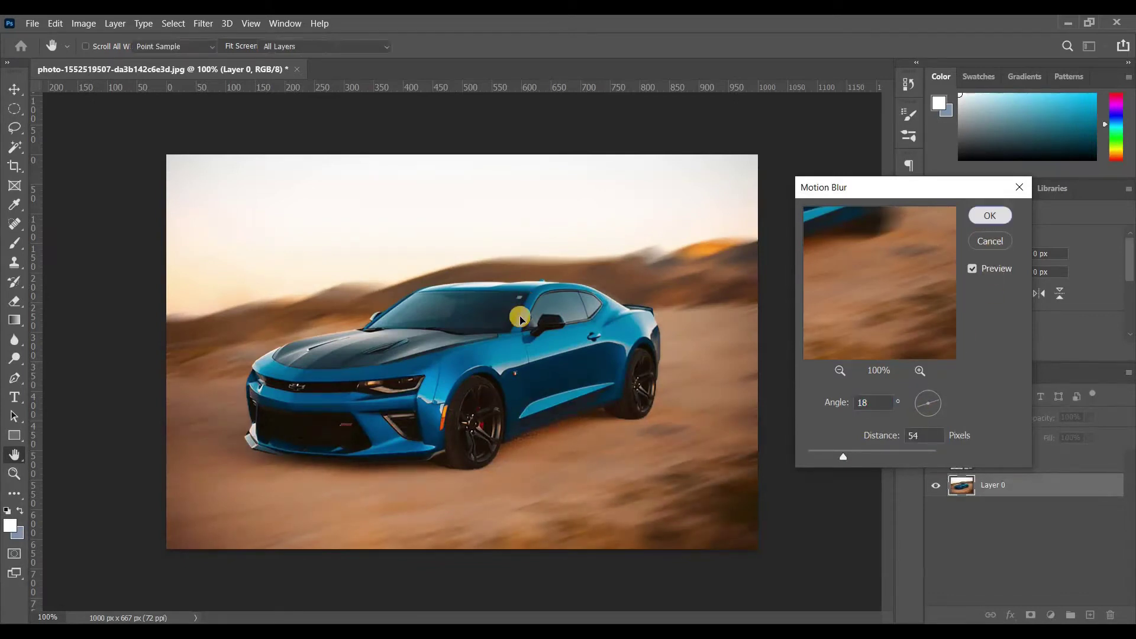
{"action": "key", "text": "Return"}
{"action": "key", "text": "v"}
{"action": "left_click", "coordinate": [568, 378]}
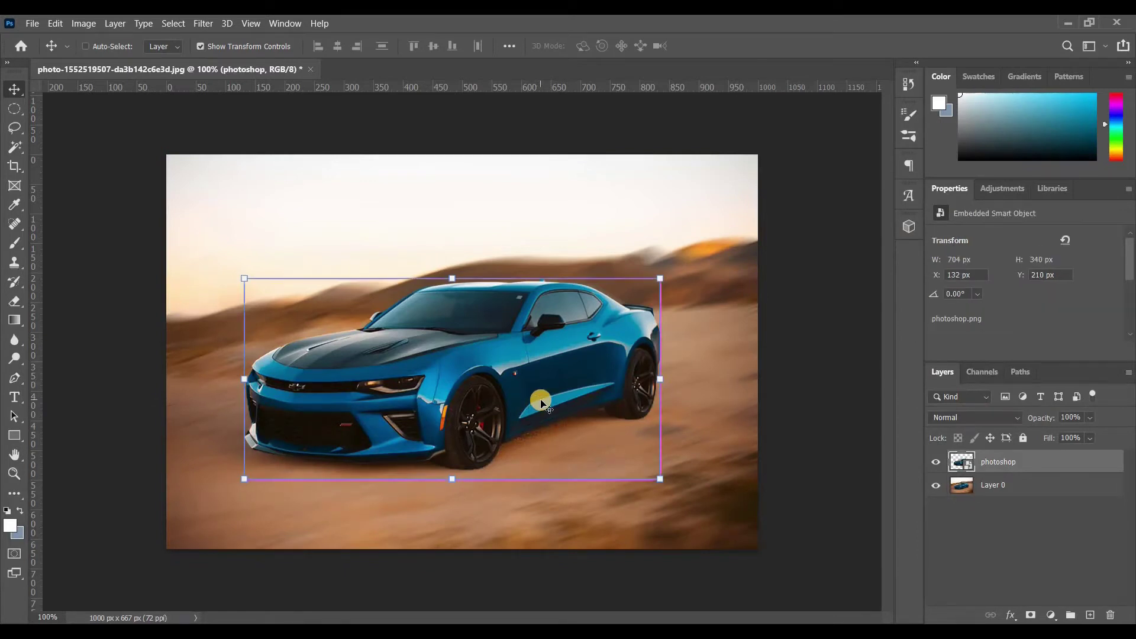
Zoom in on the front wheel and rasterize the car layer via the Eraser prompt
{"action": "key", "text": "ctrl+plus"}
{"action": "scroll", "coordinate": [840, 363], "scroll_direction": "down", "scroll_amount": 1}
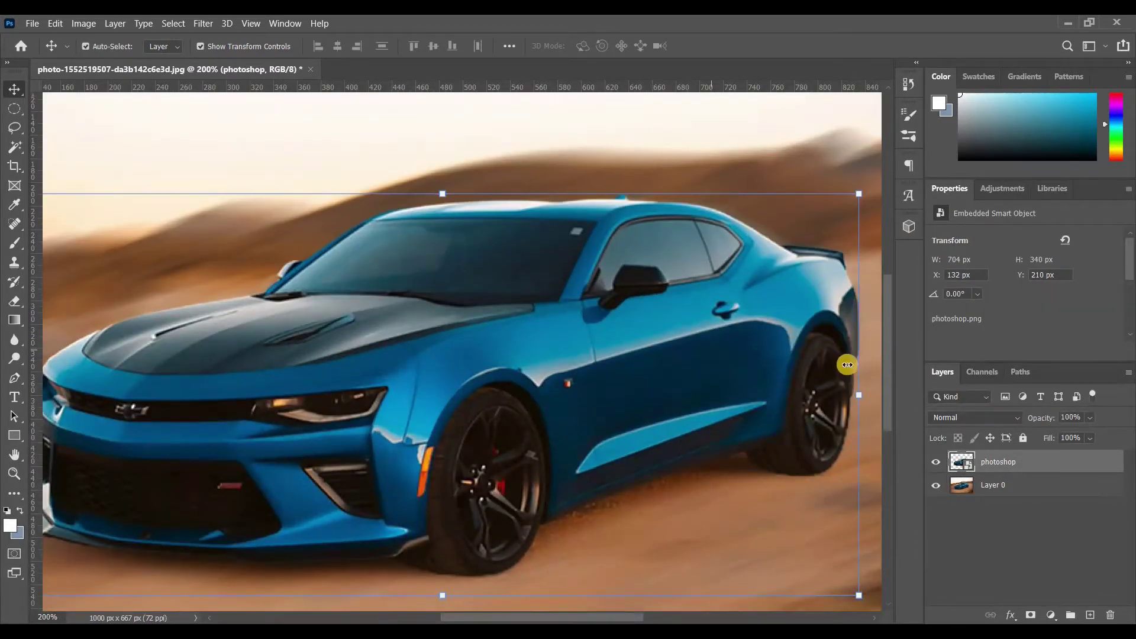
{"action": "scroll", "coordinate": [849, 367], "scroll_direction": "down", "scroll_amount": 1}
{"action": "key", "text": "ctrl+plus"}
{"action": "scroll", "coordinate": [856, 341], "scroll_direction": "down", "scroll_amount": 1}
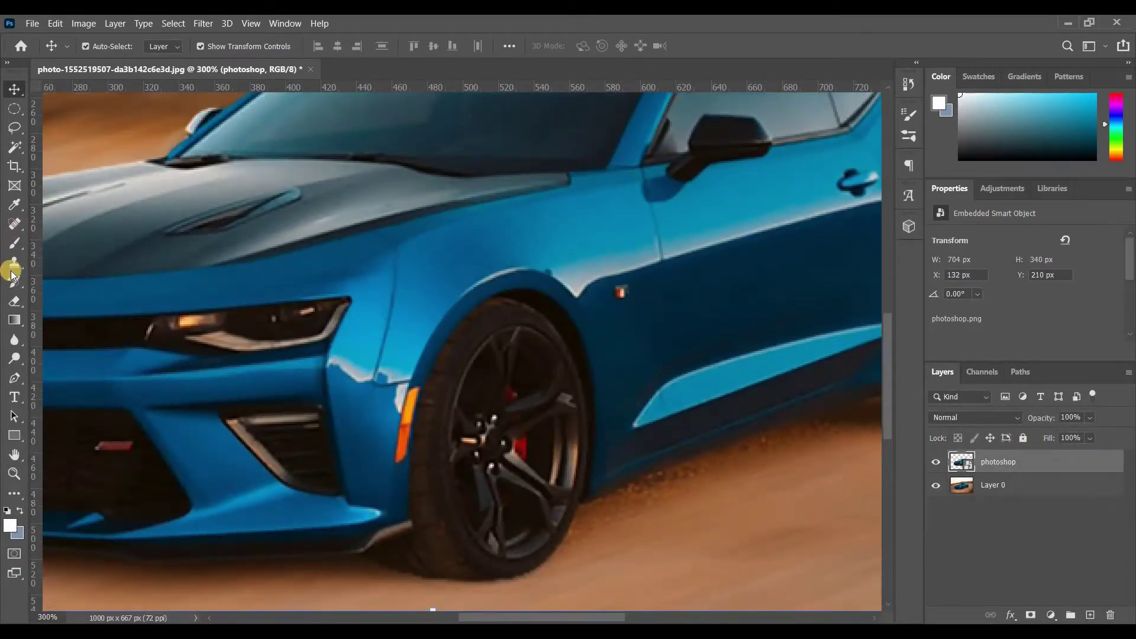
{"action": "left_click", "coordinate": [432, 241]}
{"action": "key", "text": "Escape"}
Start a pen path above the wheel arch, down its rear edge and along the tyre bottom
{"action": "left_click", "coordinate": [14, 378]}
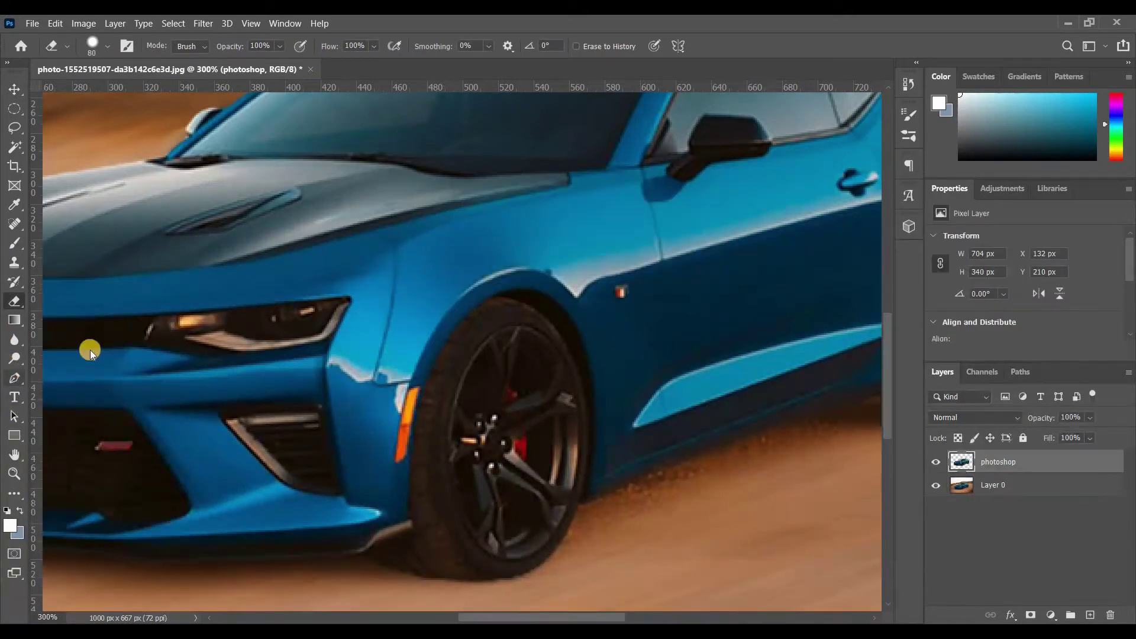
{"action": "left_click_drag", "start_coordinate": [489, 300], "coordinate": [534, 304]}
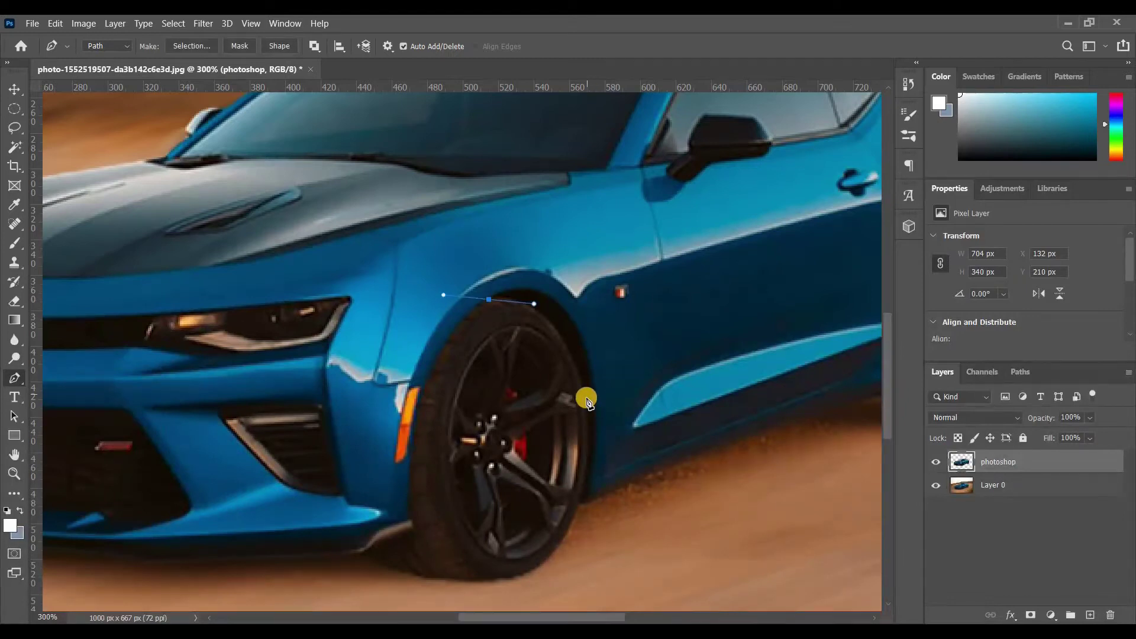
{"action": "left_click_drag", "start_coordinate": [587, 400], "coordinate": [596, 467]}
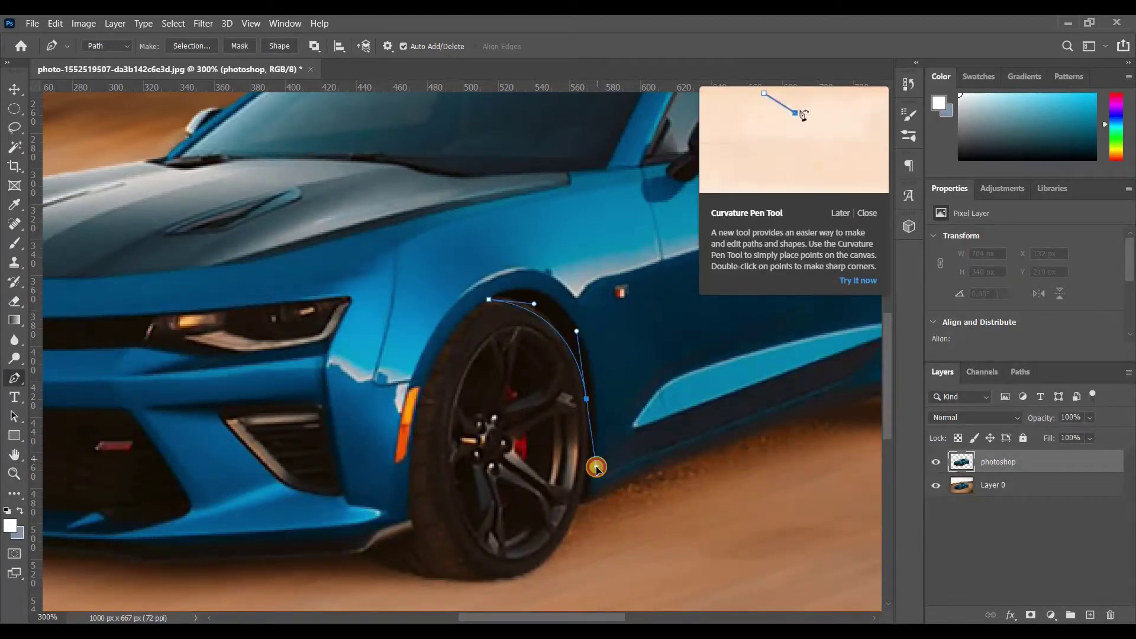
{"action": "left_click_drag", "start_coordinate": [596, 468], "coordinate": [586, 401]}
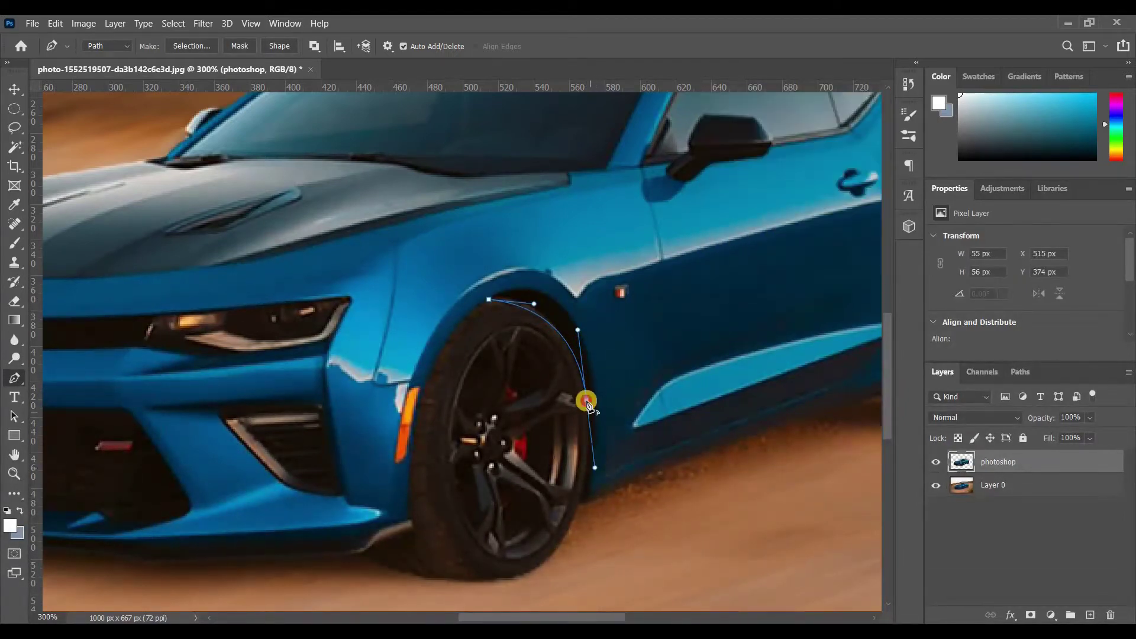
{"action": "left_click_drag", "start_coordinate": [540, 566], "coordinate": [481, 609]}
{"action": "left_click", "coordinate": [532, 563], "text": "alt"}
{"action": "left_click_drag", "start_coordinate": [424, 574], "coordinate": [343, 572]}
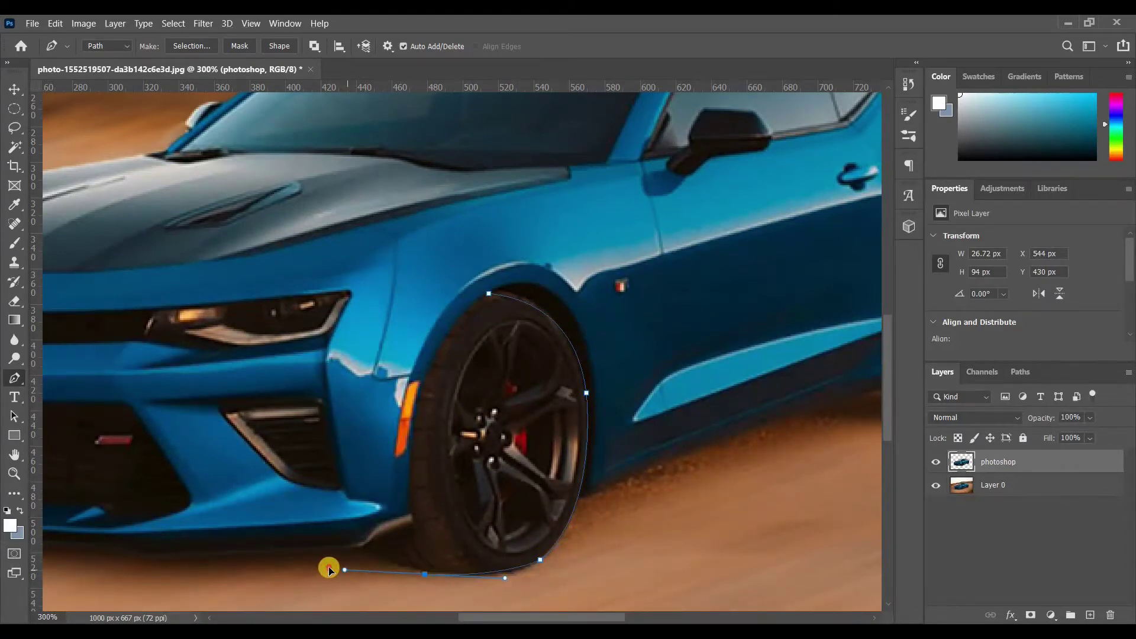
{"action": "left_click", "coordinate": [424, 574], "text": "alt"}
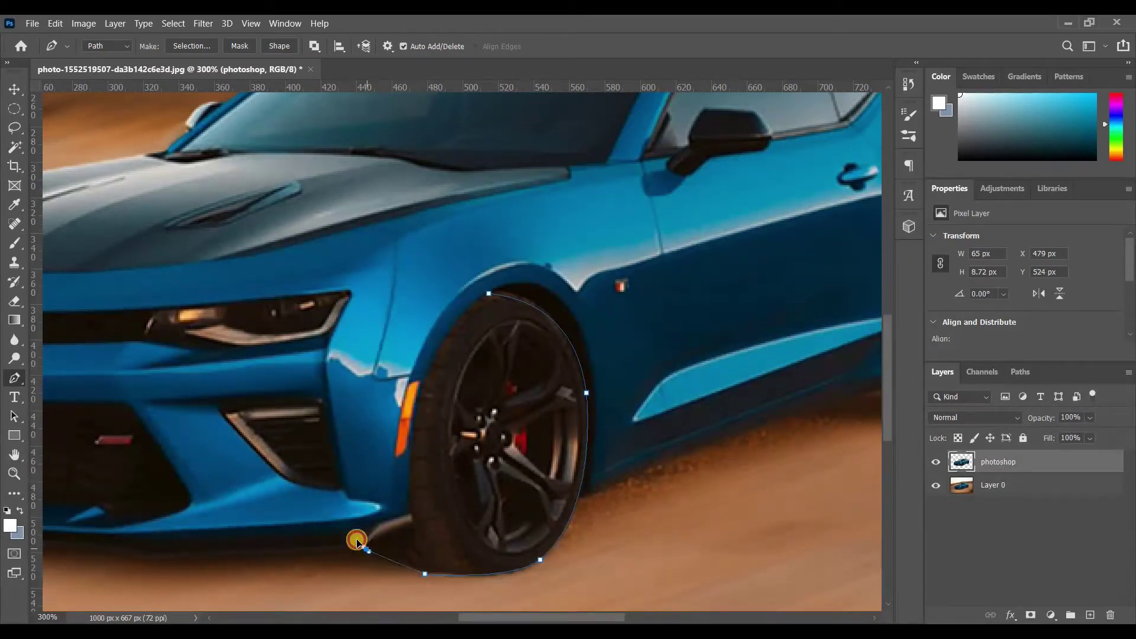
{"action": "left_click_drag", "start_coordinate": [356, 534], "coordinate": [363, 538]}
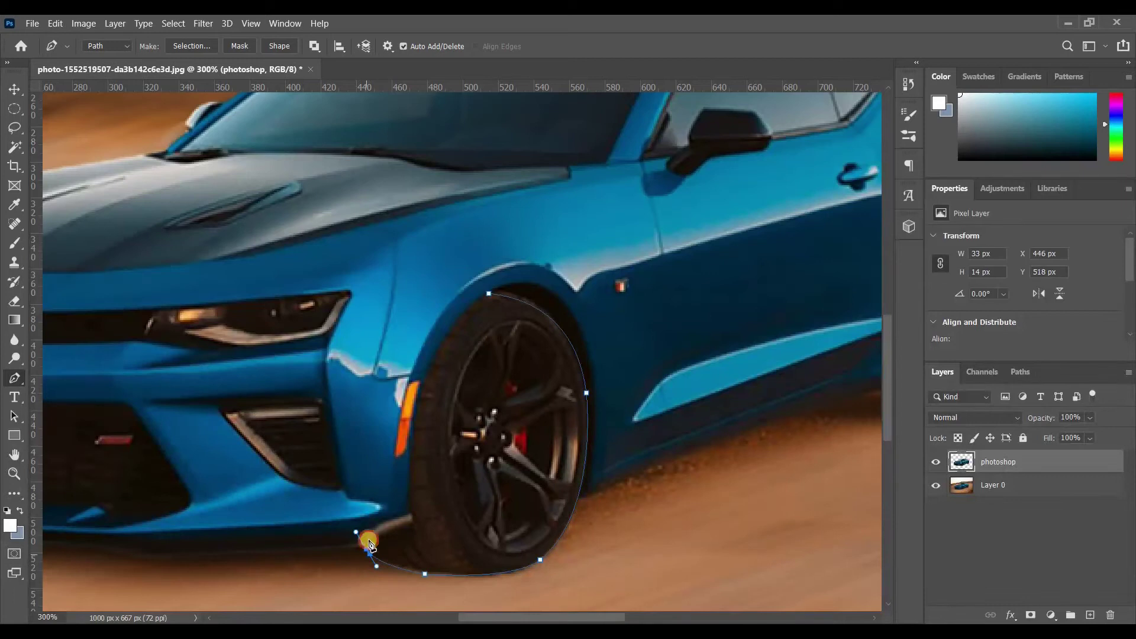
{"action": "key", "text": "ctrl+z"}
{"action": "left_click", "coordinate": [366, 551], "text": "alt"}
Continue the path up the tyre's front edge and over the top of the wheel
{"action": "key", "text": "ctrl+plus"}
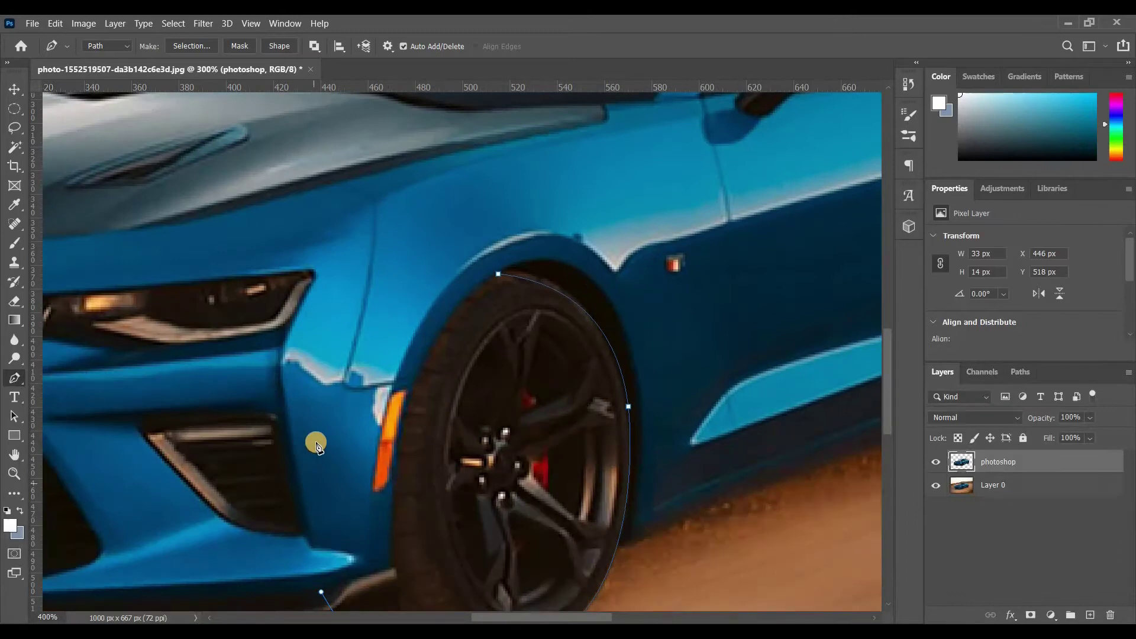
{"action": "scroll", "coordinate": [326, 503], "scroll_direction": "down", "scroll_amount": 2}
{"action": "left_click", "coordinate": [335, 556], "text": "alt"}
{"action": "left_click", "coordinate": [392, 524]}
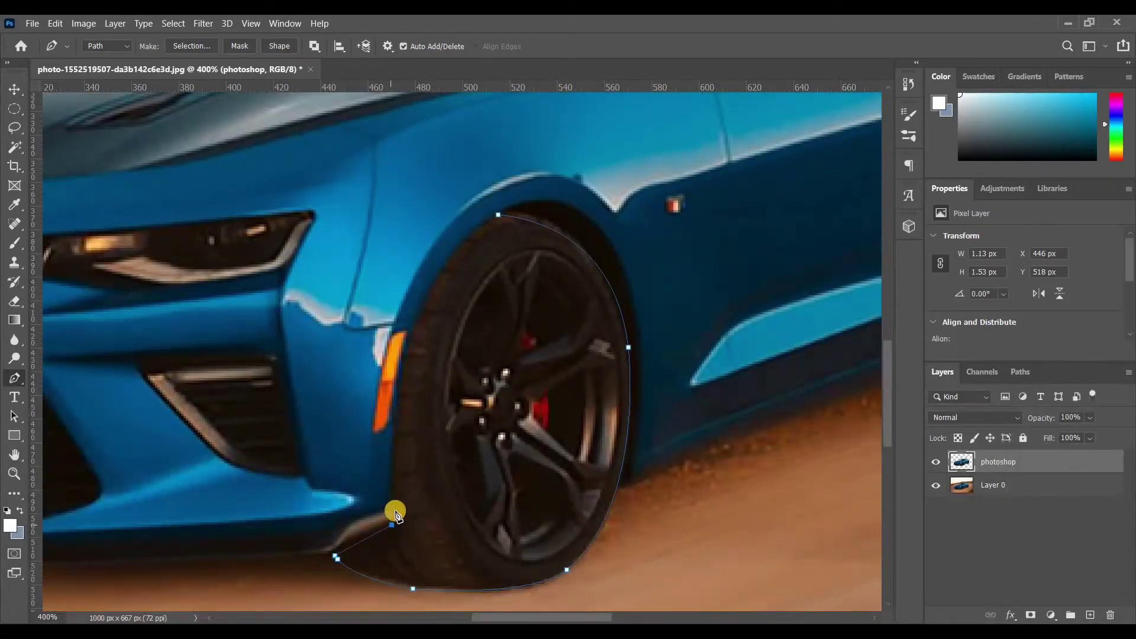
{"action": "left_click", "coordinate": [392, 504]}
{"action": "left_click_drag", "start_coordinate": [420, 310], "coordinate": [451, 249]}
{"action": "left_click", "coordinate": [421, 310]}
{"action": "mouse_move", "coordinate": [498, 217]}
{"action": "left_mouse_down"}
{"action": "mouse_move", "coordinate": [547, 209]}
{"action": "mouse_move", "coordinate": [537, 207]}
{"action": "left_mouse_up"}
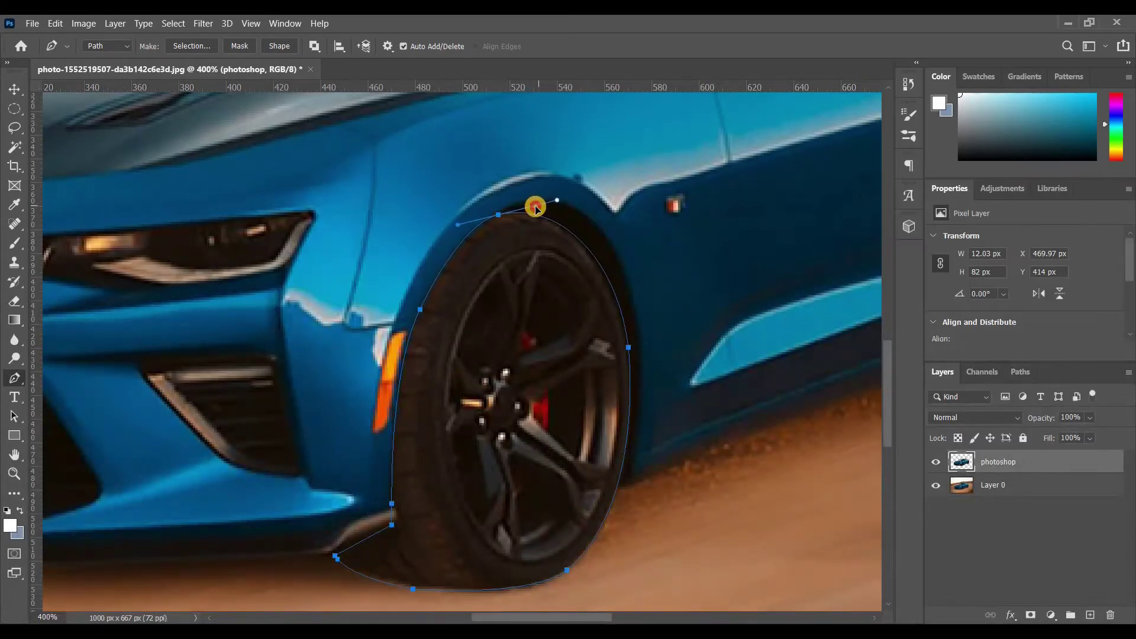
{"action": "key", "text": "ctrl+minus"}
Turn the front-wheel path into a selection
{"action": "right_click", "coordinate": [522, 354]}
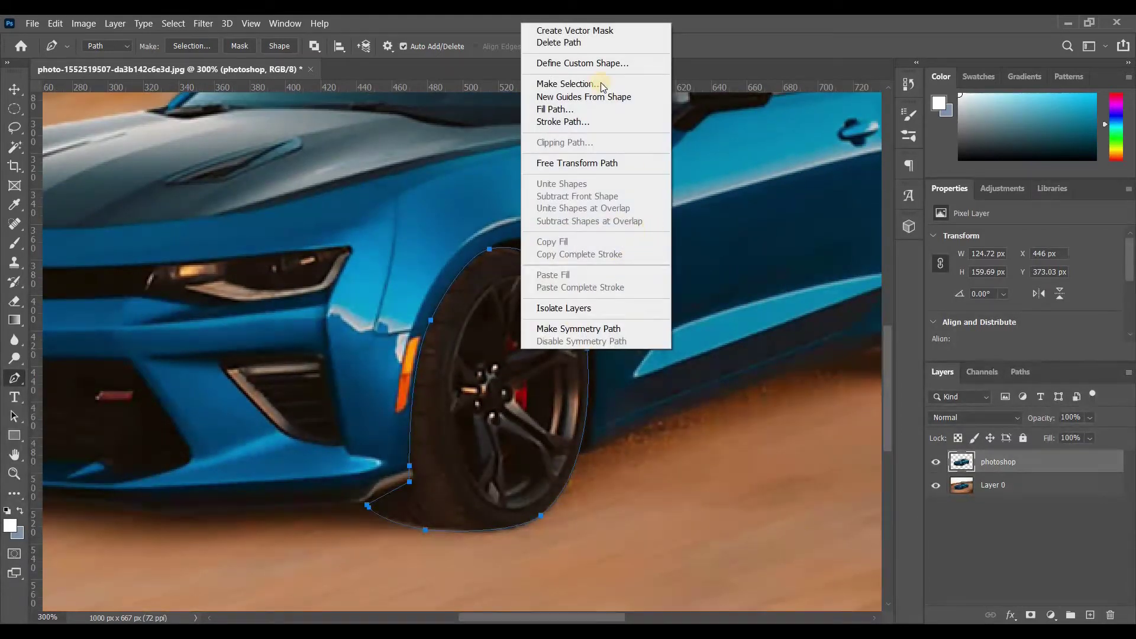
{"action": "left_click", "coordinate": [601, 84]}
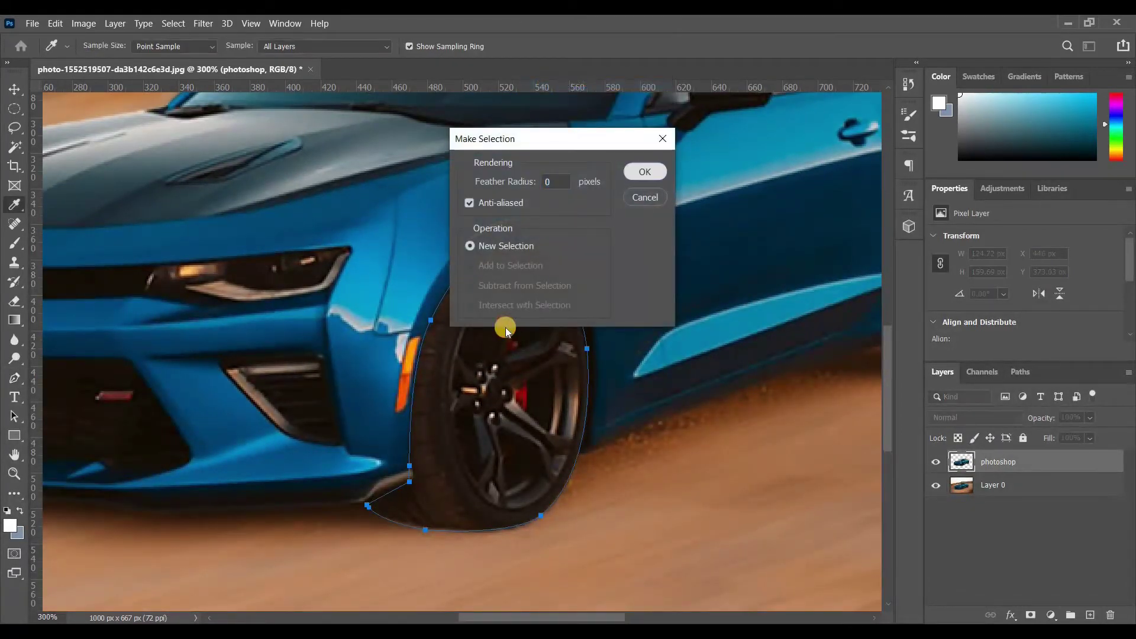
{"action": "key", "text": "Return"}
{"action": "left_click", "coordinate": [15, 89]}
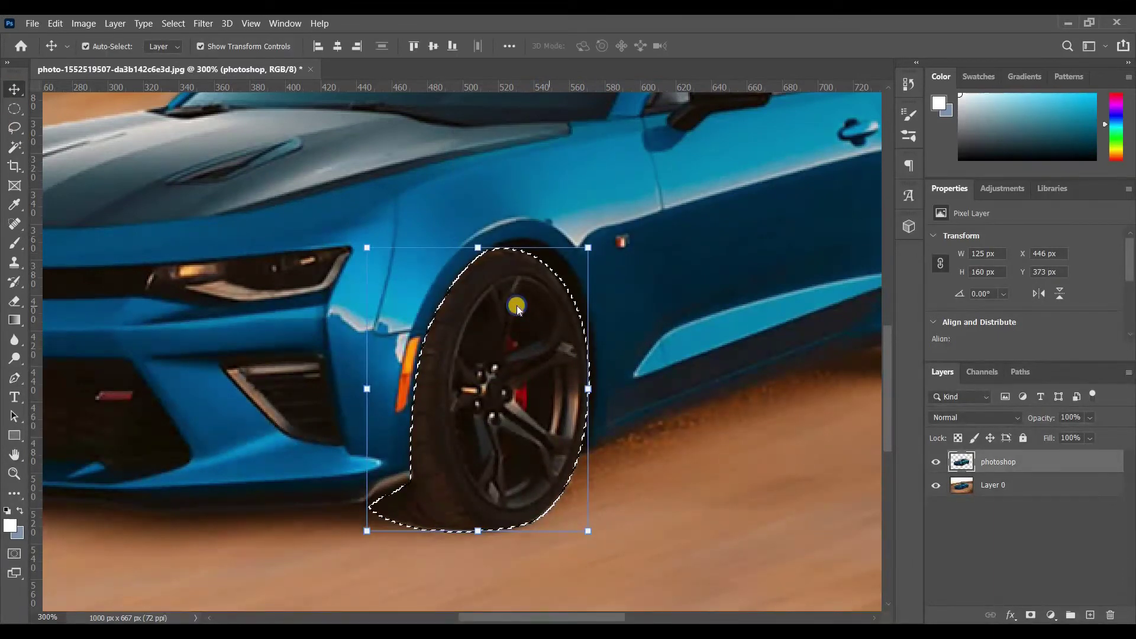
{"action": "left_click", "coordinate": [14, 109]}
Copy the selected wheel to Layer 1 via Layer via Copy and toggle its visibility to compare
{"action": "right_click", "coordinate": [512, 332]}
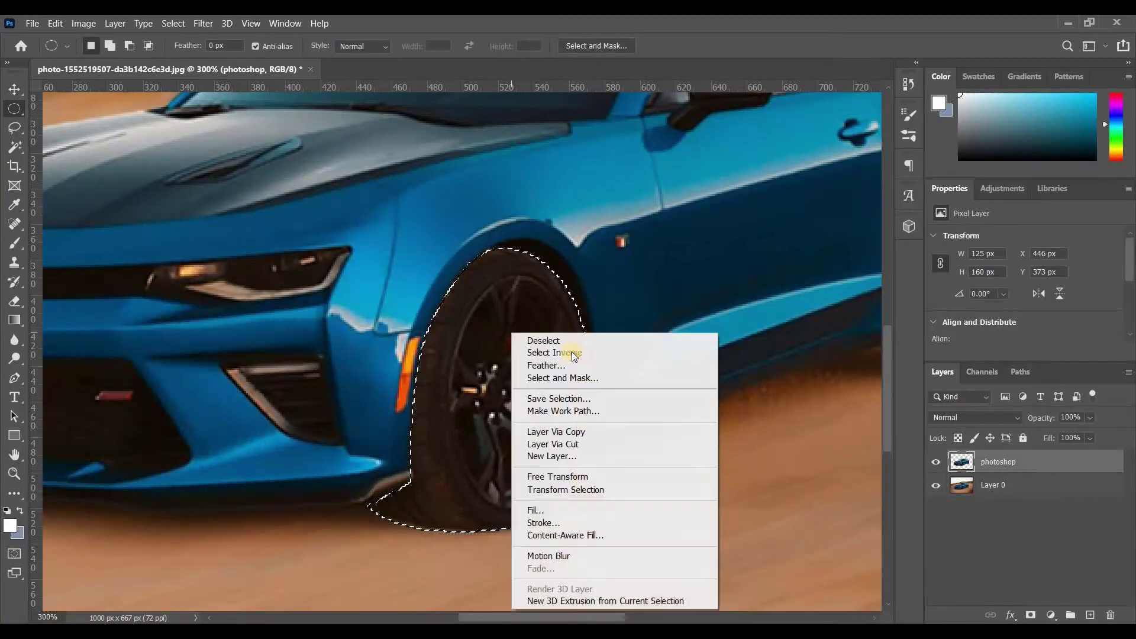
{"action": "left_click", "coordinate": [674, 446]}
{"action": "left_click", "coordinate": [937, 465]}
{"action": "left_click", "coordinate": [938, 467]}
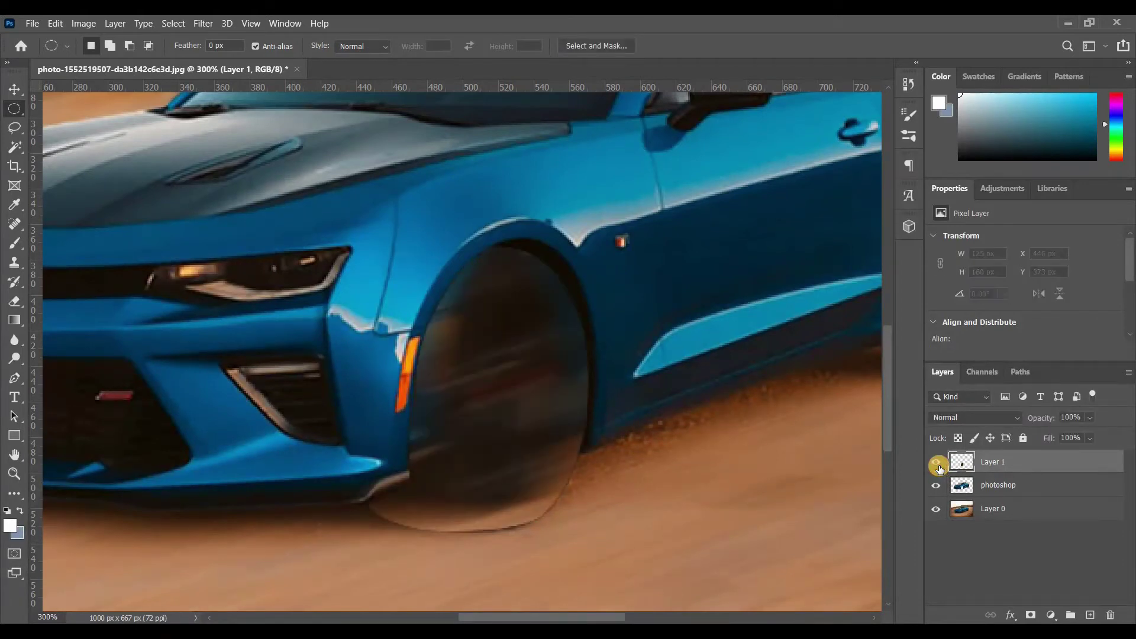
{"action": "left_click", "coordinate": [938, 467]}
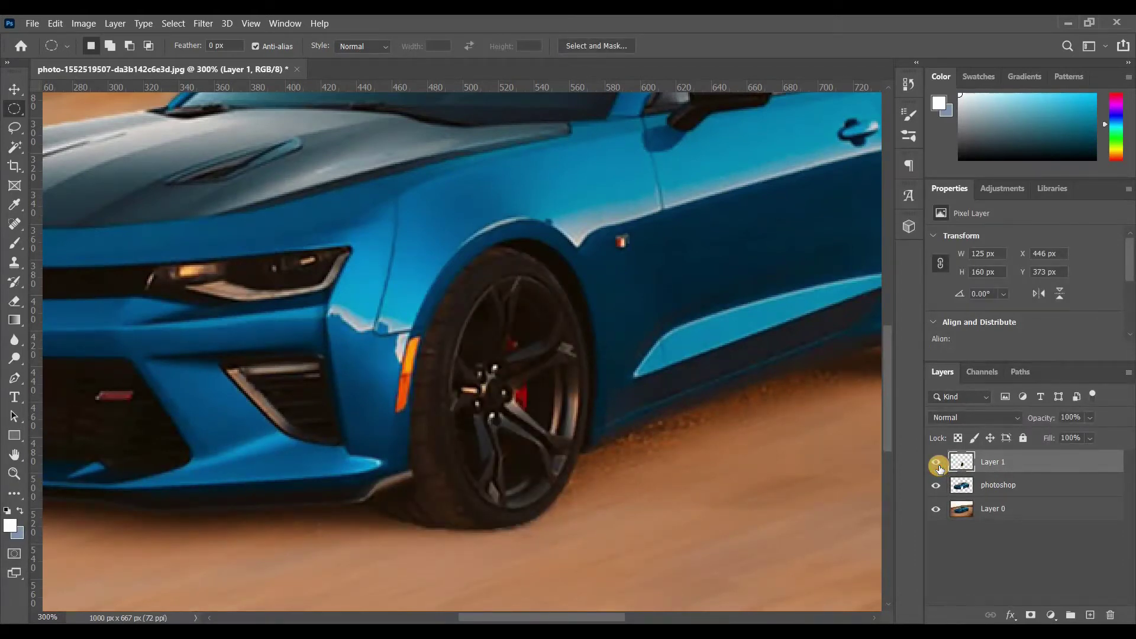
{"action": "left_click", "coordinate": [939, 468]}
{"action": "left_click", "coordinate": [938, 467]}
{"action": "key", "text": "ctrl+minus"}
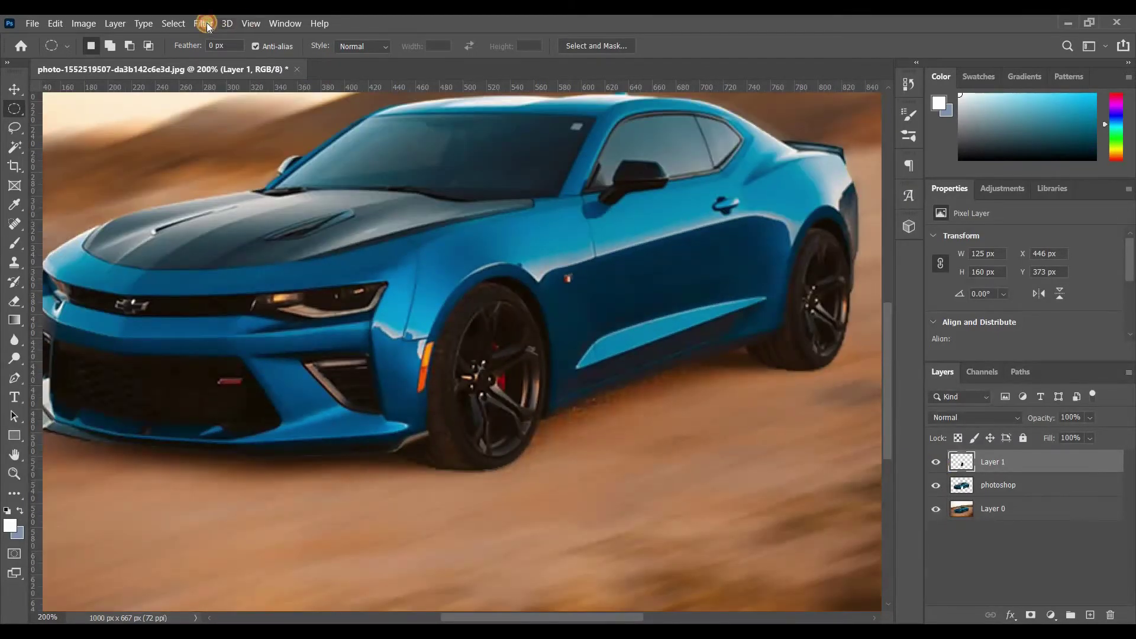
{"action": "left_click", "coordinate": [207, 23]}
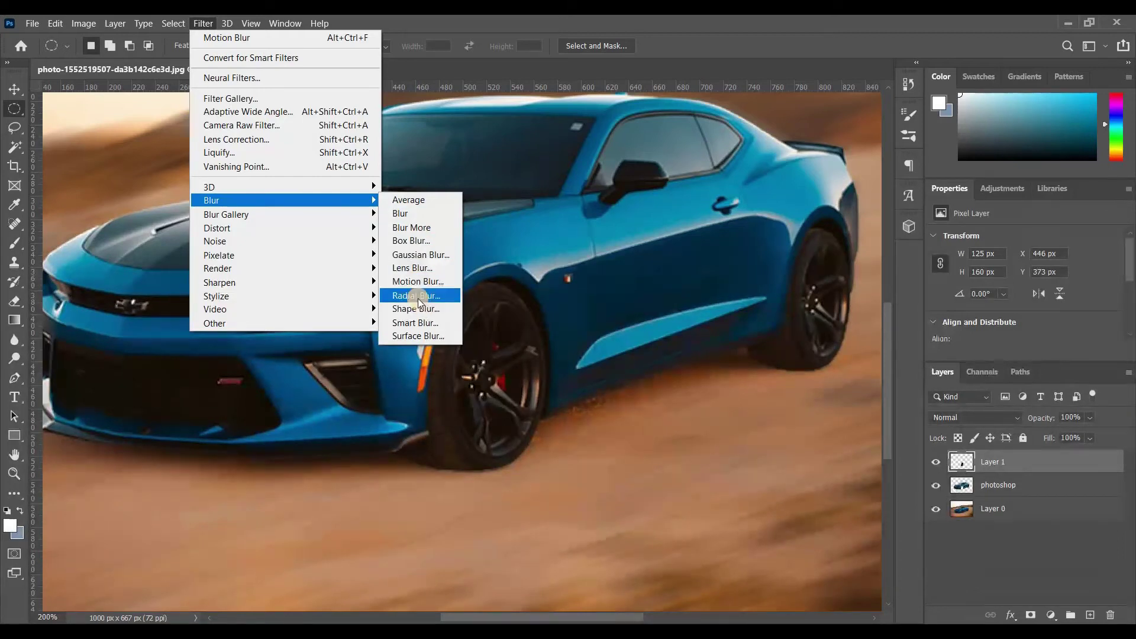
{"action": "left_click", "coordinate": [418, 296]}
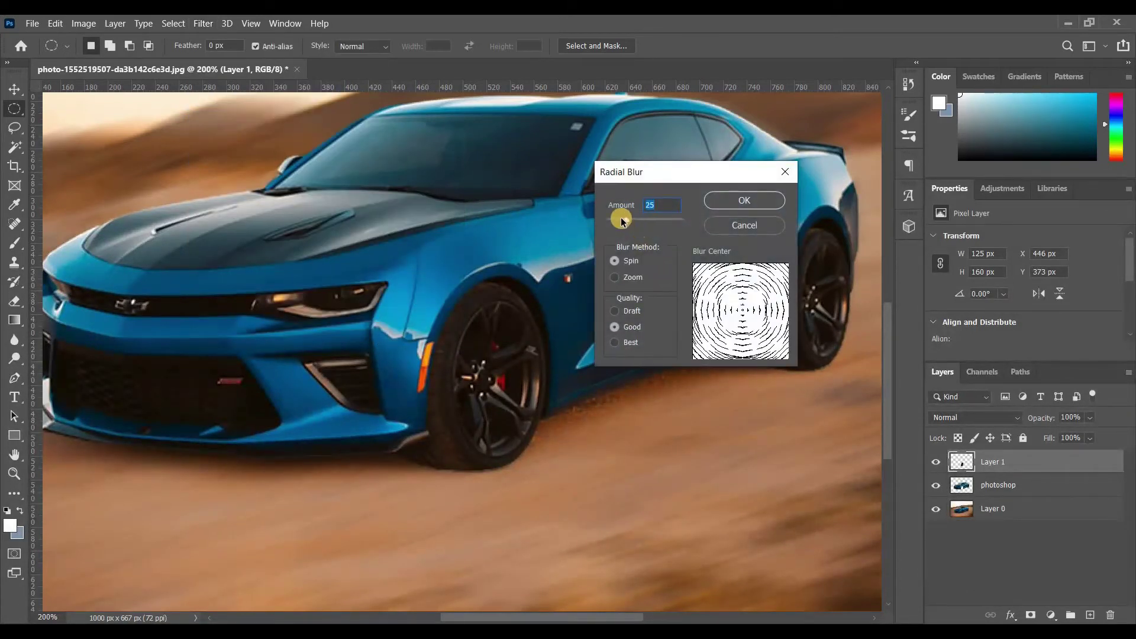
{"action": "left_click", "coordinate": [741, 201]}
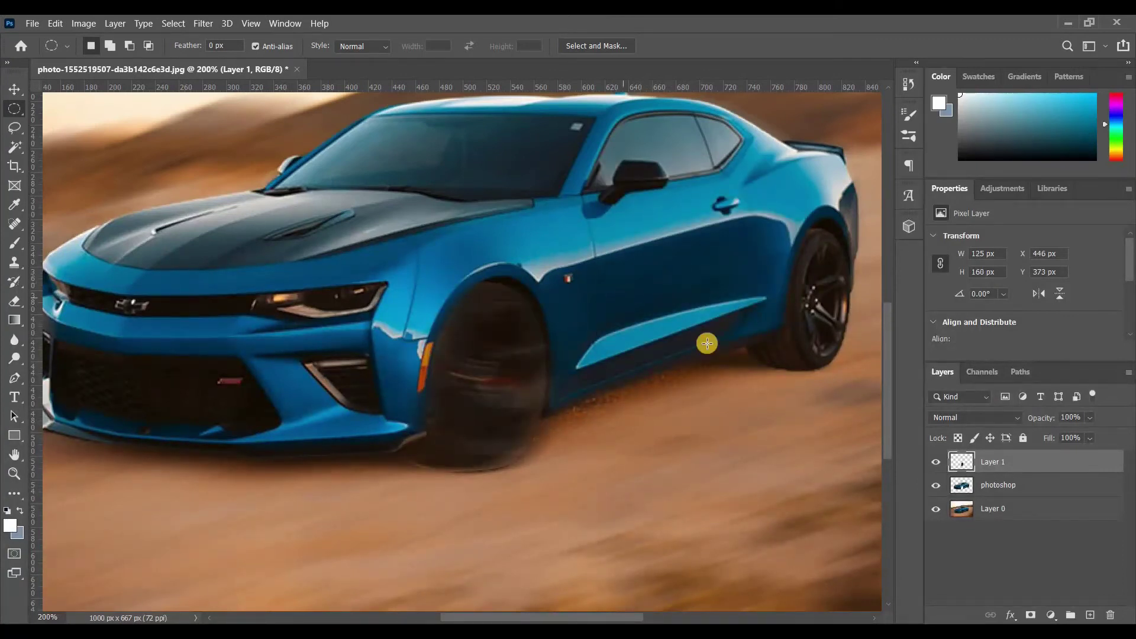
{"action": "key", "text": "ctrl+z"}
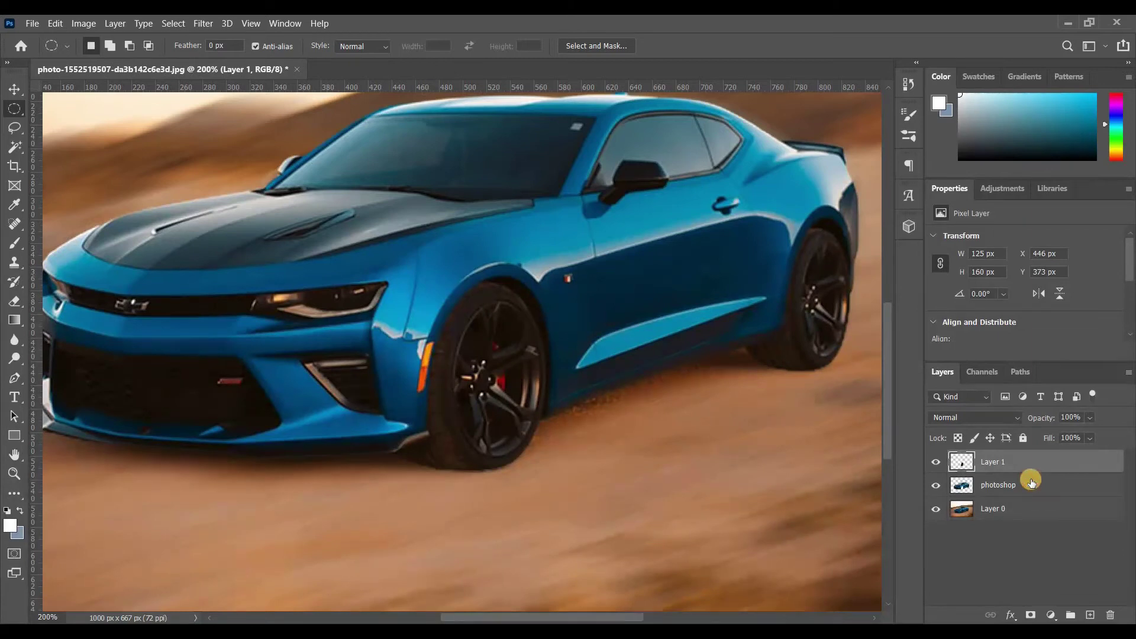
{"action": "left_click", "coordinate": [1031, 483]}
{"action": "left_click", "coordinate": [1005, 465]}
Duplicate Layer 1, merge the photoshop layer into the copy, and move Layer 1 on top
{"action": "key", "text": "ctrl+j"}
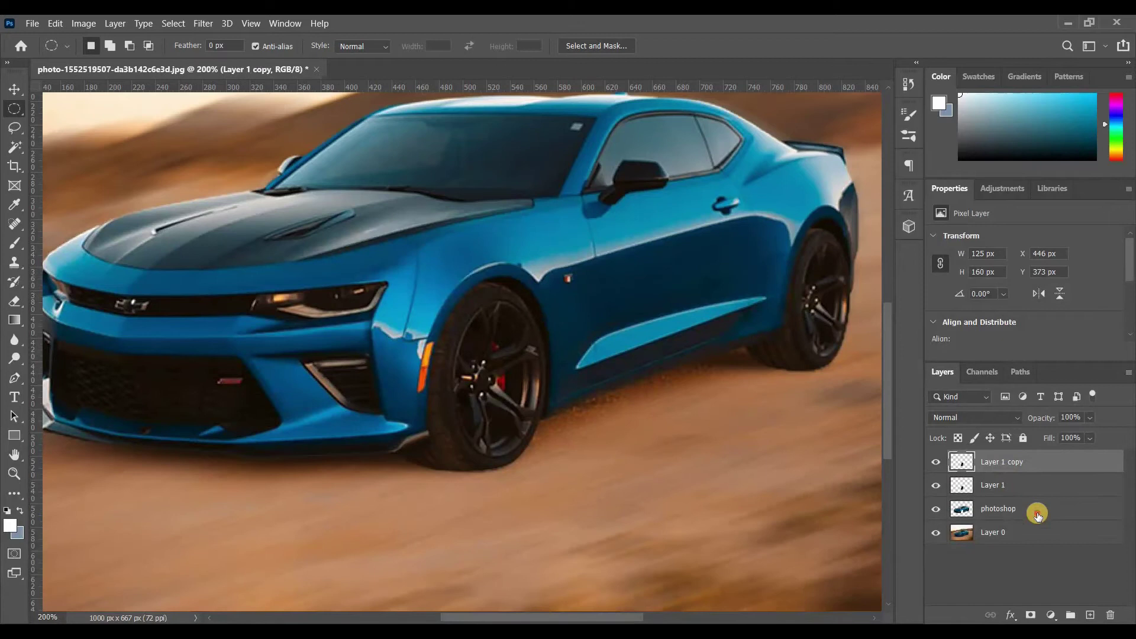
{"action": "left_click", "coordinate": [1024, 502], "text": "ctrl"}
{"action": "right_click", "coordinate": [1024, 501]}
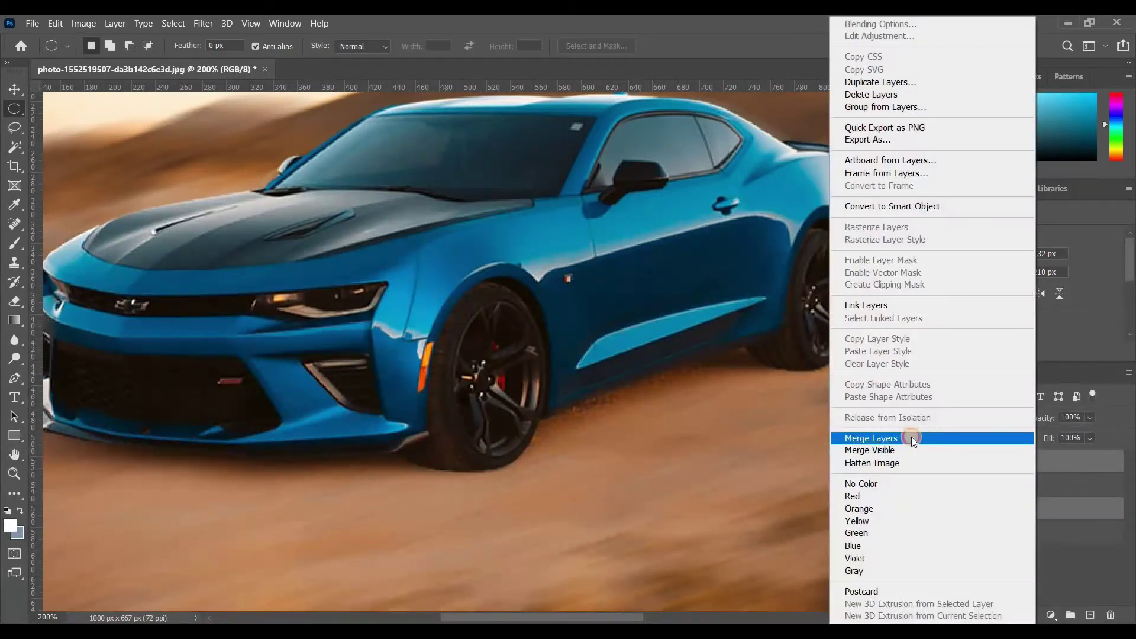
{"action": "left_click", "coordinate": [911, 437]}
{"action": "left_click_drag", "start_coordinate": [1028, 485], "coordinate": [1013, 460]}
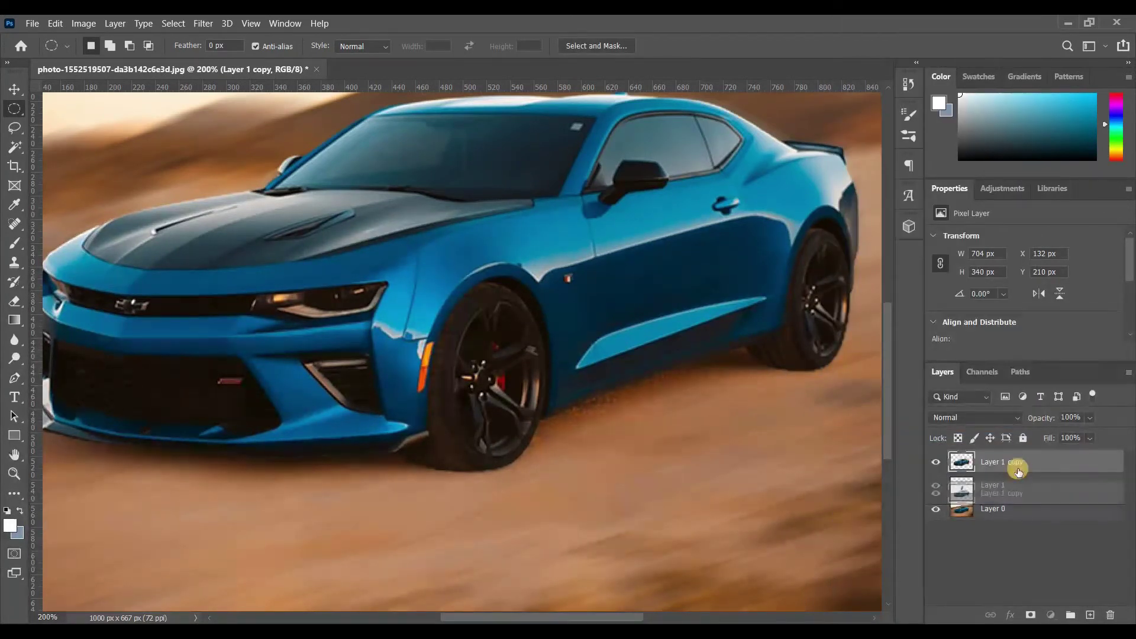
Give the front wheel a spin Radial Blur with amount 15
{"action": "left_click", "coordinate": [218, 22]}
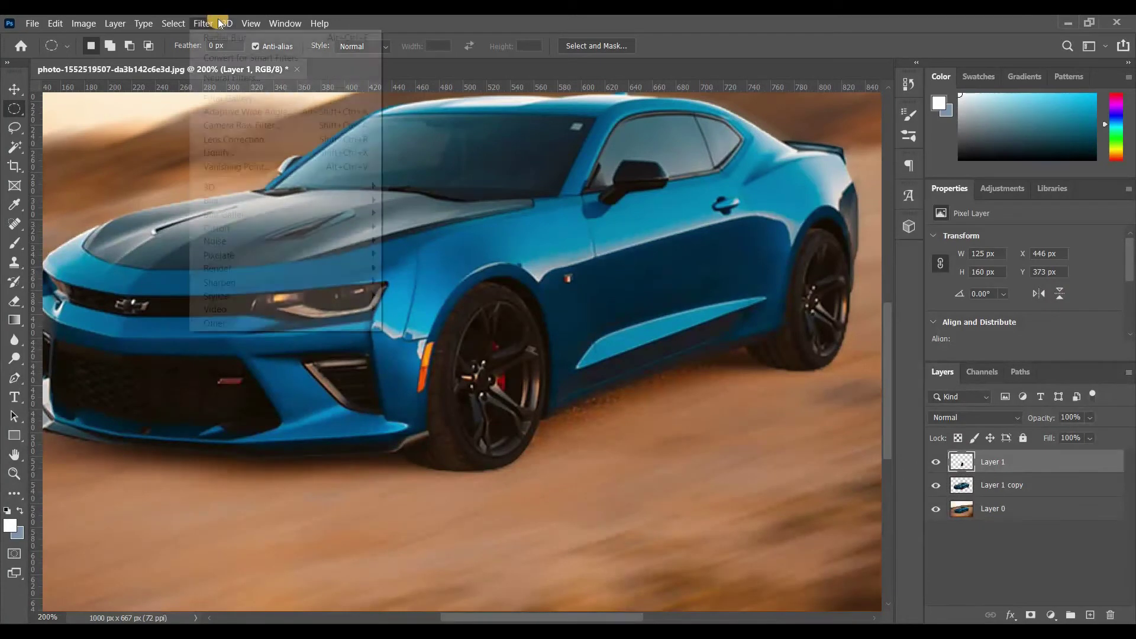
{"action": "left_click", "coordinate": [213, 37]}
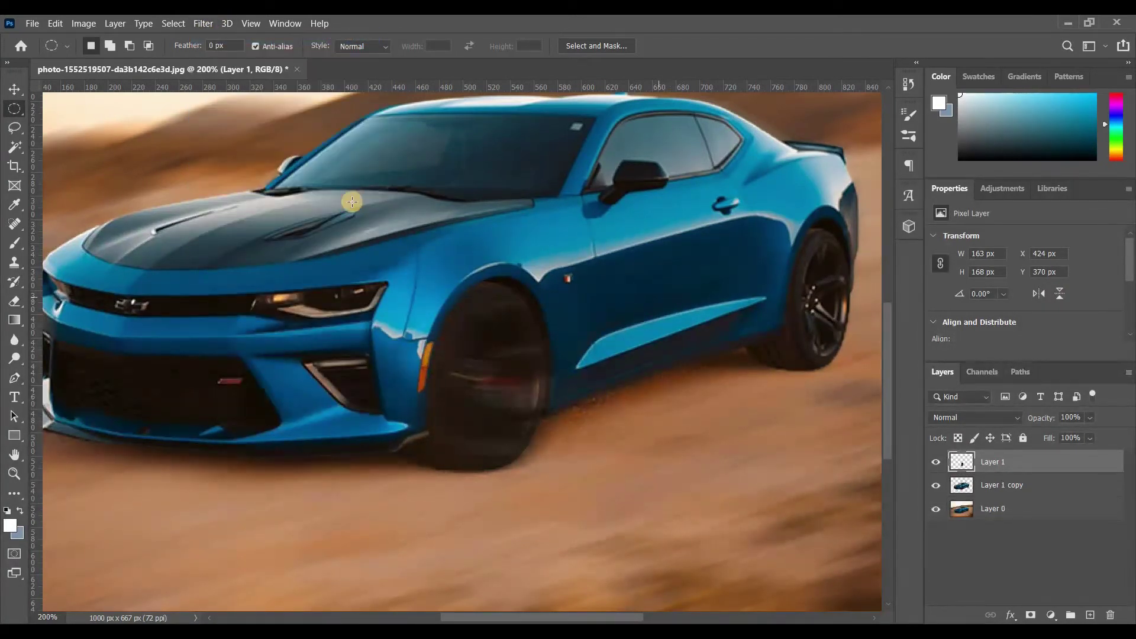
{"action": "key", "text": "ctrl+z"}
{"action": "left_click", "coordinate": [203, 23]}
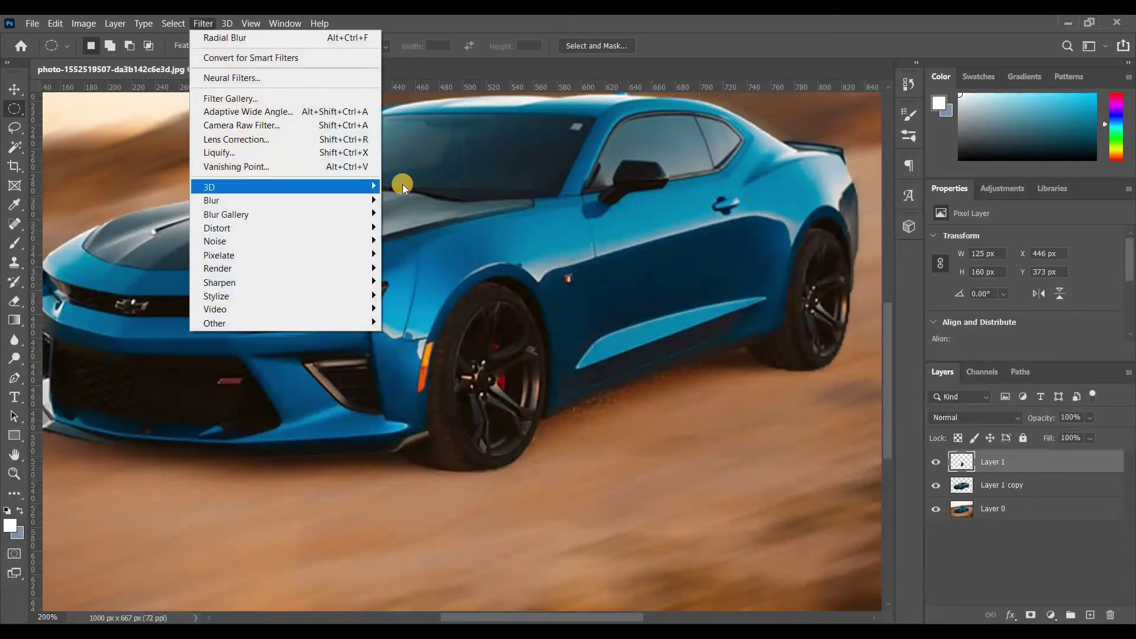
{"action": "mouse_move", "coordinate": [212, 200]}
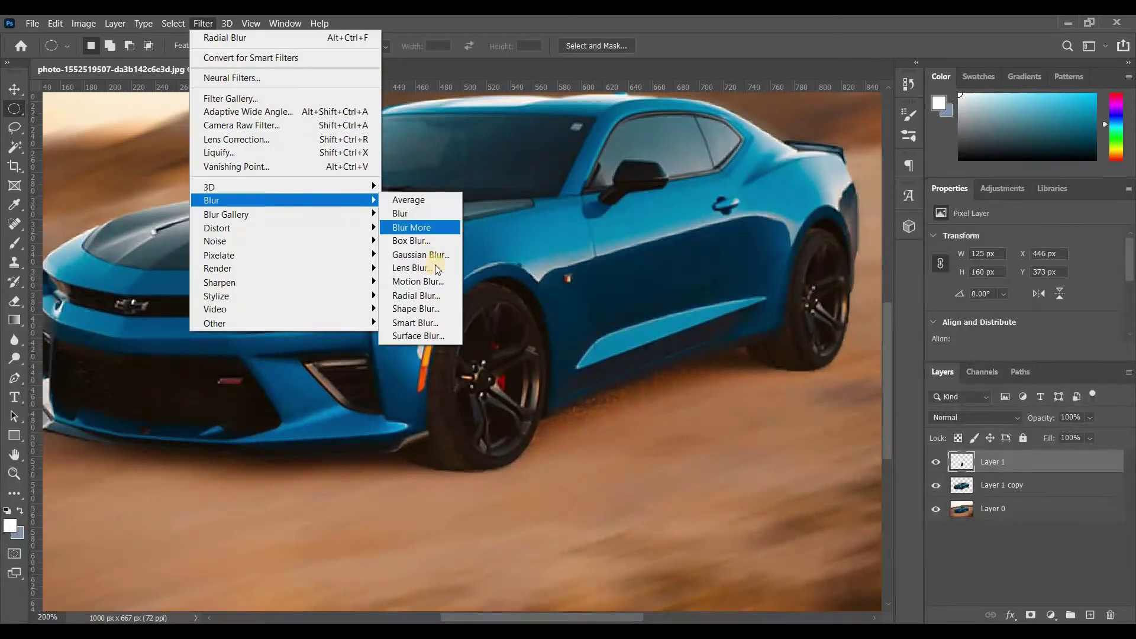
{"action": "left_click_drag", "start_coordinate": [618, 220], "coordinate": [613, 219]}
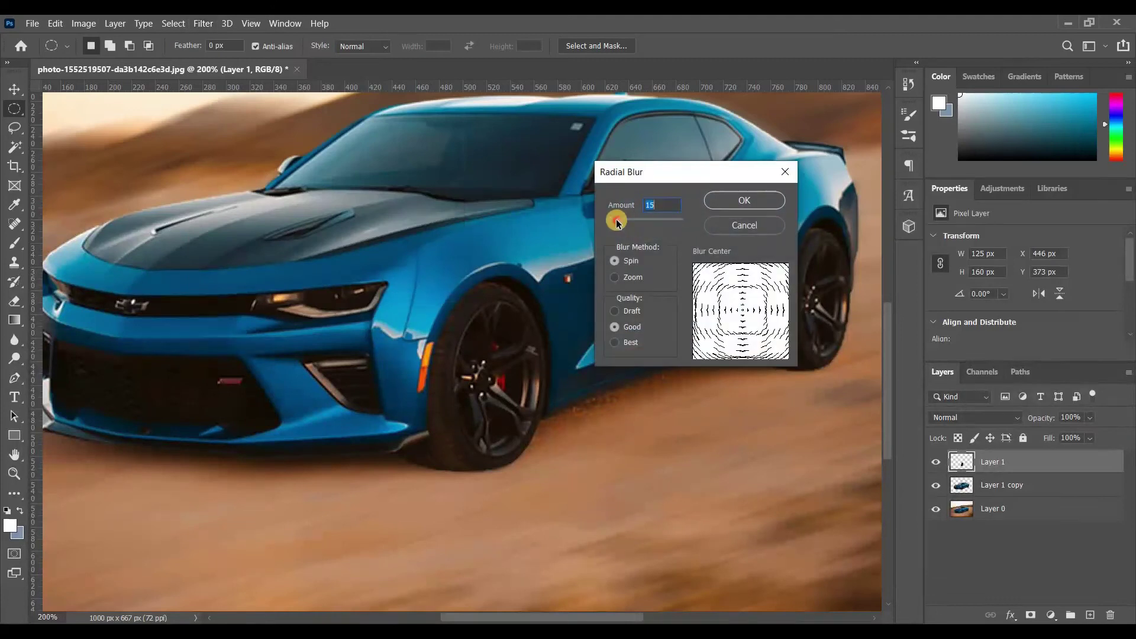
{"action": "left_click", "coordinate": [740, 202]}
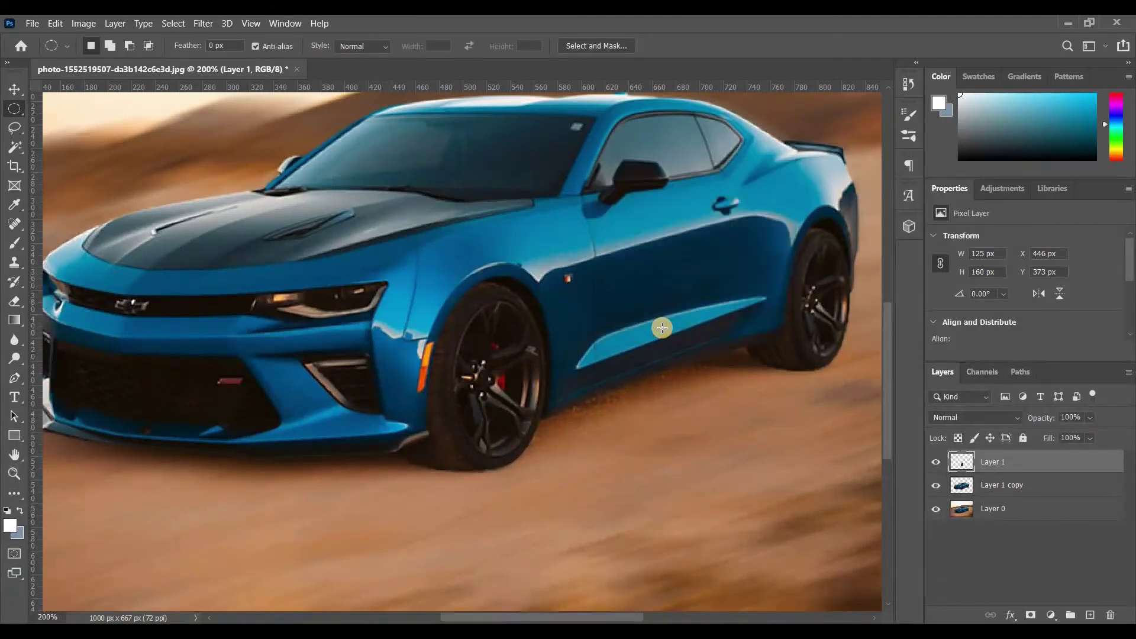
{"action": "key", "text": "ctrl+minus"}
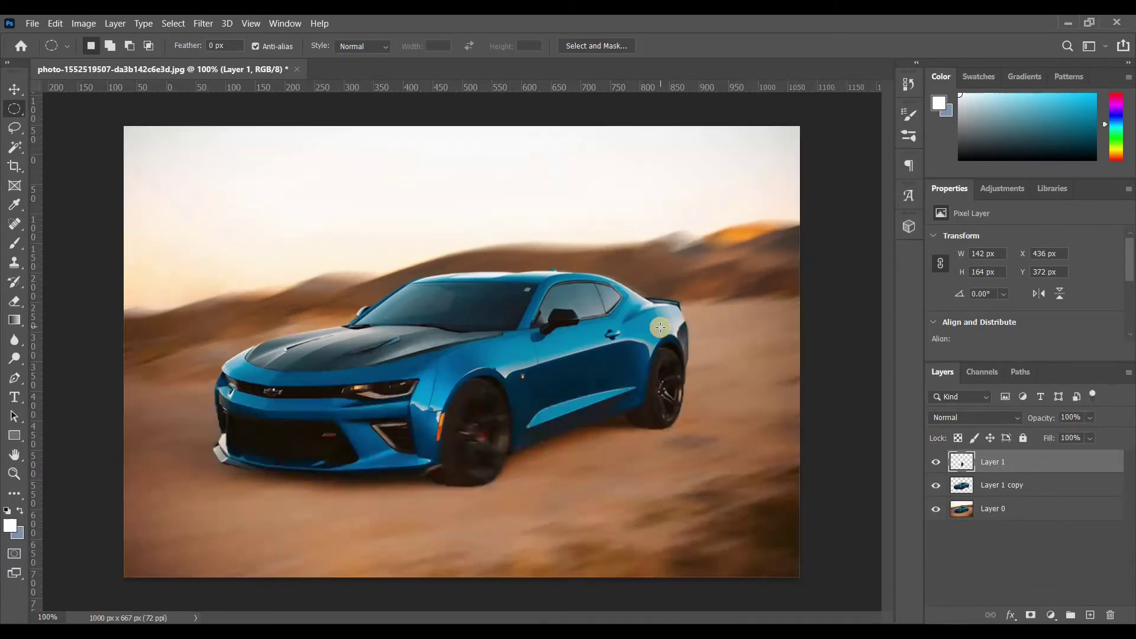
Zoom in on the rear wheel with Layer 1 copy as the active layer
{"action": "key", "text": "ctrl+plus"}
{"action": "left_click_drag", "start_coordinate": [599, 618], "coordinate": [677, 618]}
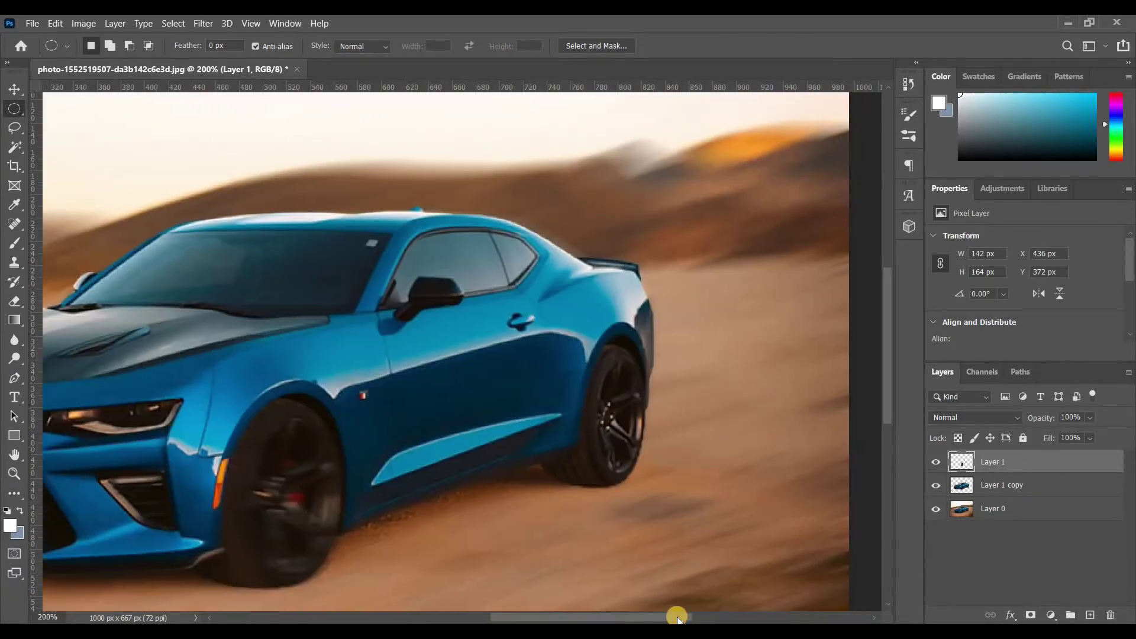
{"action": "key", "text": "ctrl+plus"}
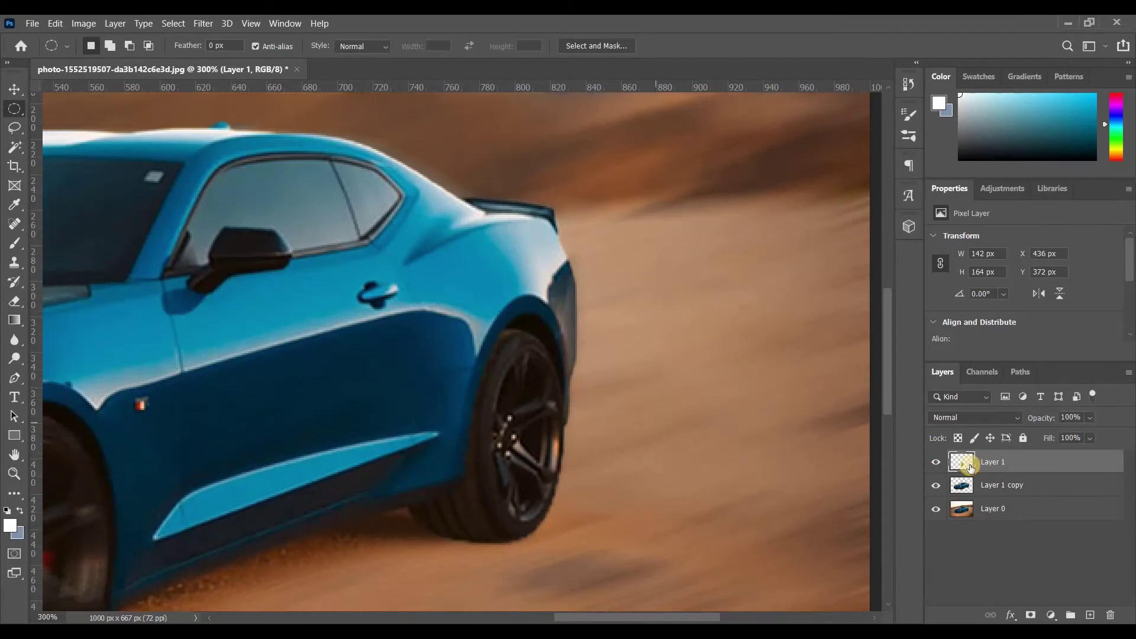
{"action": "key", "text": "alt+bracketleft"}
{"action": "key", "text": "ctrl+plus"}
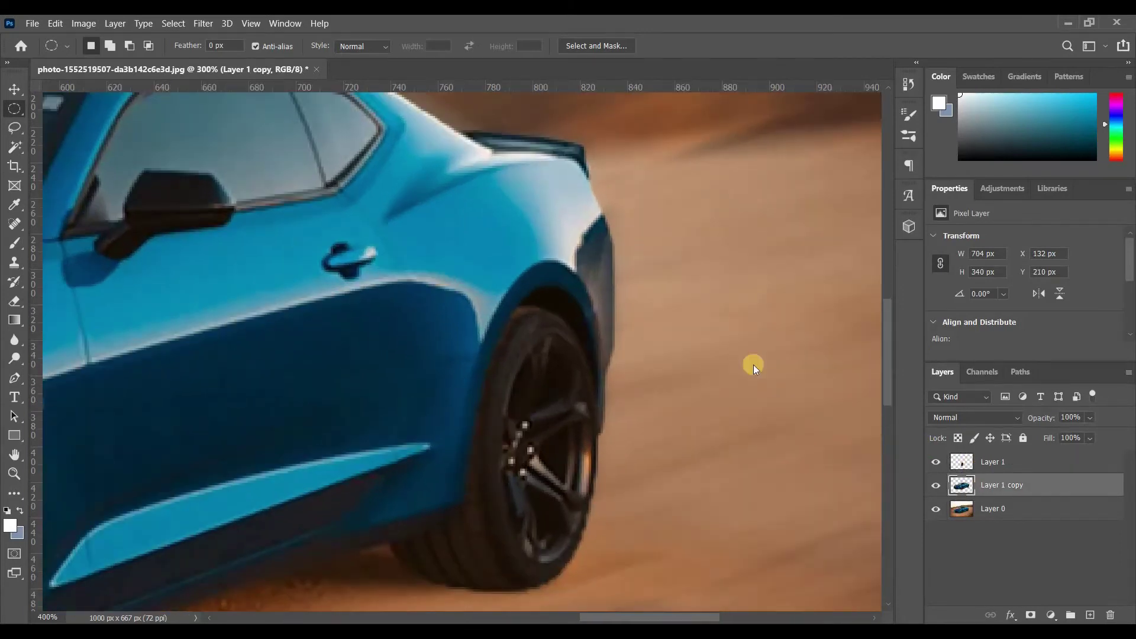
Place pen points from above the rear wheel, along the arch, down to the tyre bottom
{"action": "left_click", "coordinate": [17, 378]}
{"action": "left_click", "coordinate": [515, 310]}
{"action": "left_click_drag", "start_coordinate": [585, 358], "coordinate": [600, 422]}
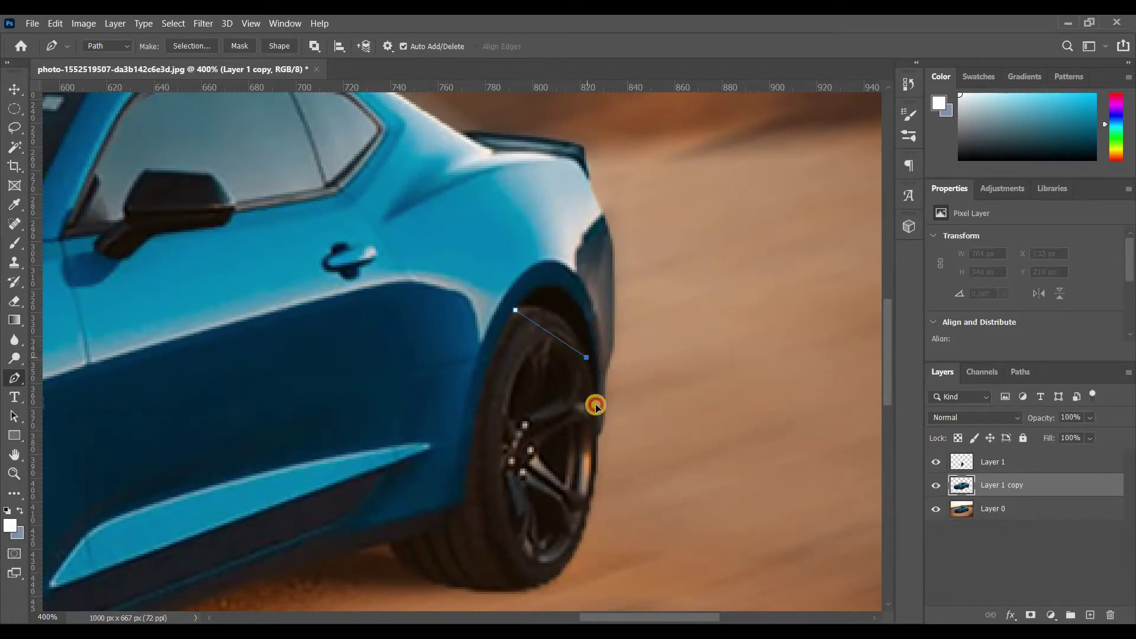
{"action": "left_click", "coordinate": [586, 358], "text": "alt"}
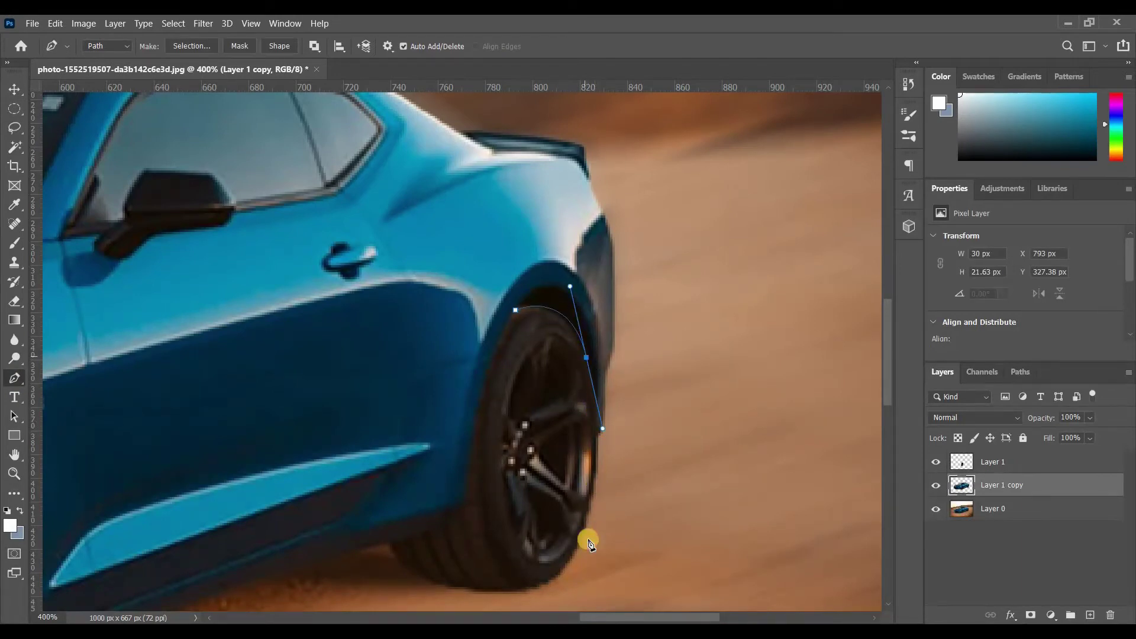
{"action": "left_click_drag", "start_coordinate": [578, 547], "coordinate": [536, 611]}
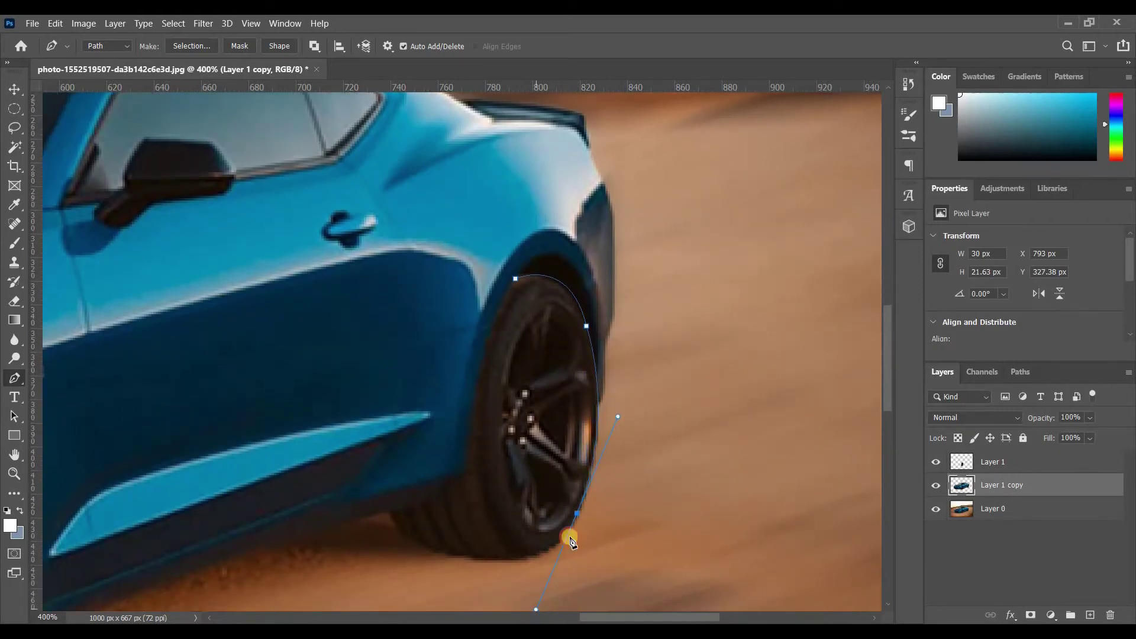
{"action": "left_click", "coordinate": [577, 513], "text": "alt"}
{"action": "left_click_drag", "start_coordinate": [484, 560], "coordinate": [392, 561]}
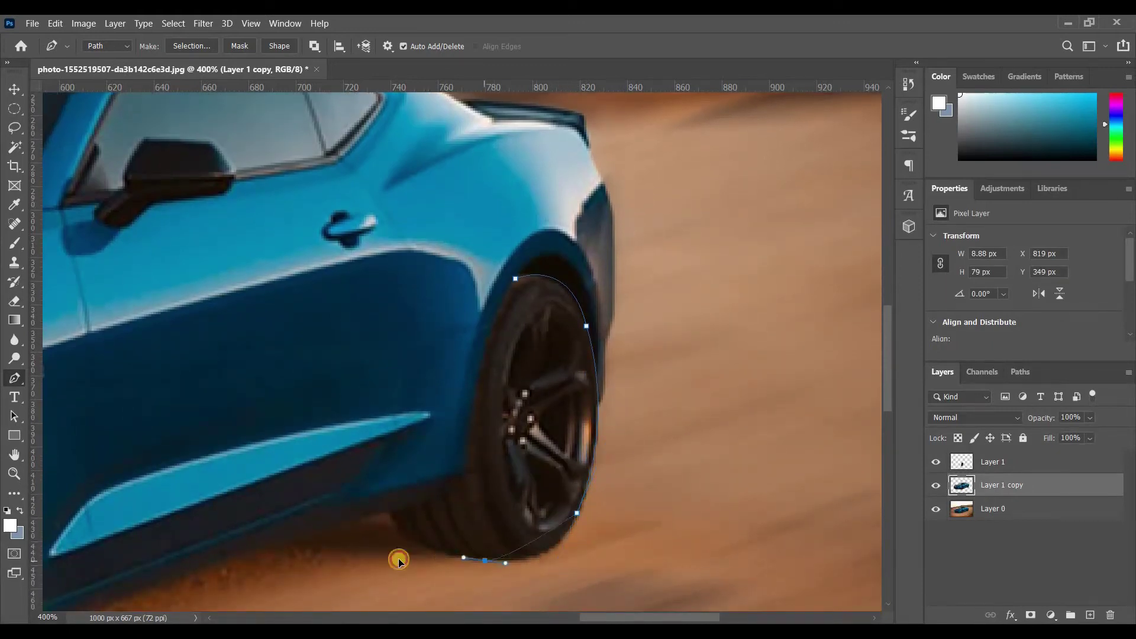
{"action": "left_click", "coordinate": [484, 560], "text": "alt"}
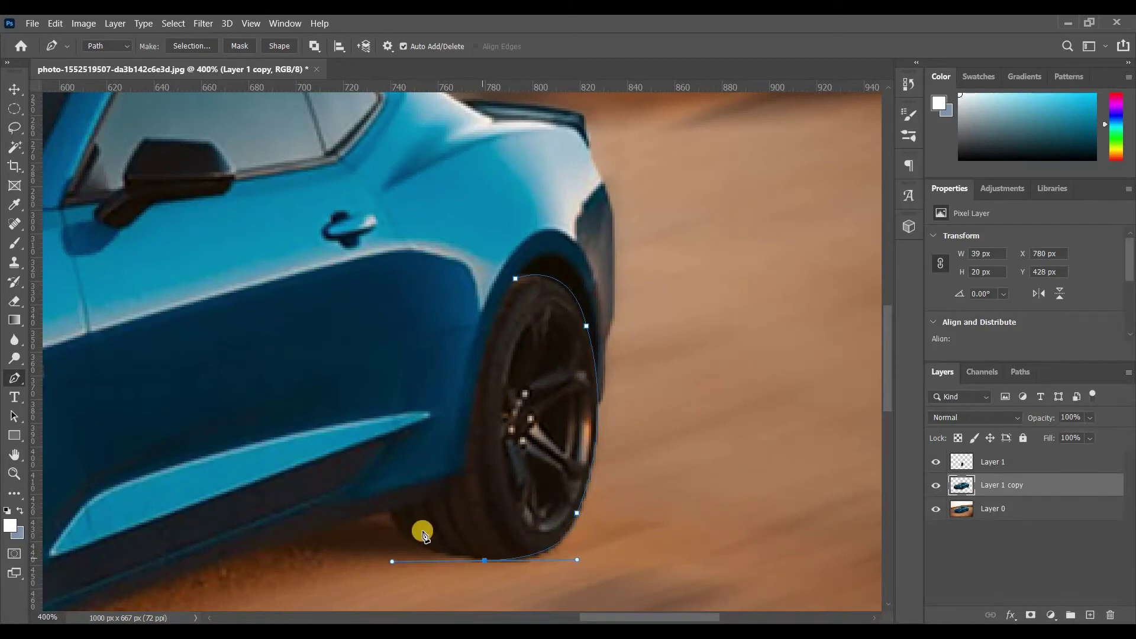
Continue the path up the tyre's back and inner edge and close it around the wheel
{"action": "left_click_drag", "start_coordinate": [388, 513], "coordinate": [374, 466]}
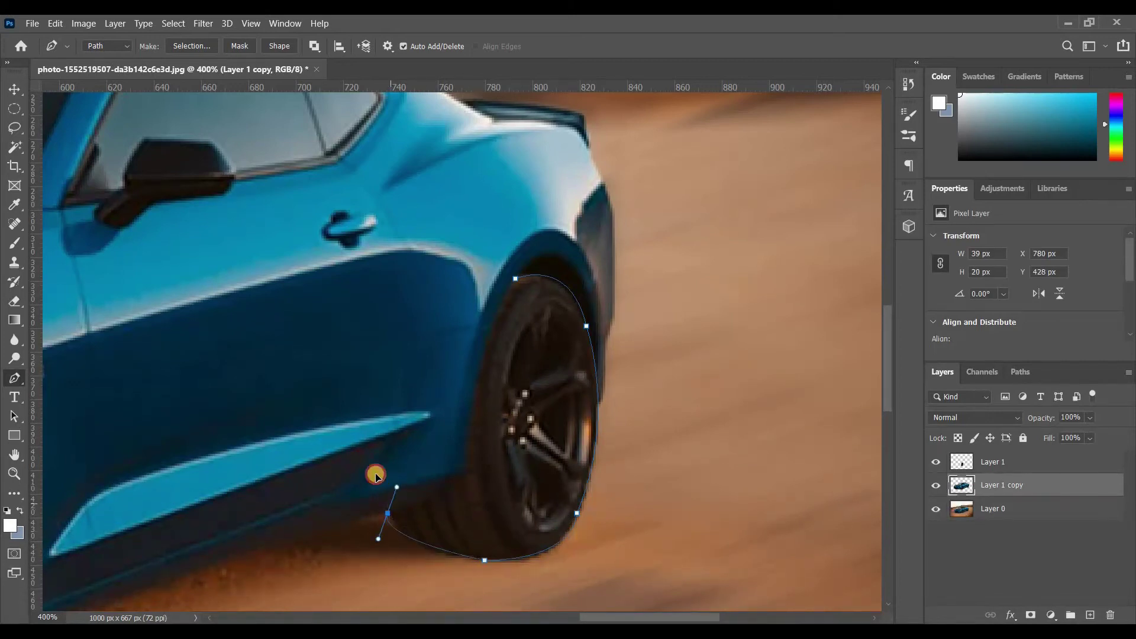
{"action": "left_click", "coordinate": [388, 514], "text": "alt"}
{"action": "left_click", "coordinate": [459, 490]}
{"action": "left_click", "coordinate": [468, 473]}
{"action": "left_click_drag", "start_coordinate": [514, 279], "coordinate": [543, 254]}
{"action": "left_click_drag", "start_coordinate": [557, 248], "coordinate": [554, 243]}
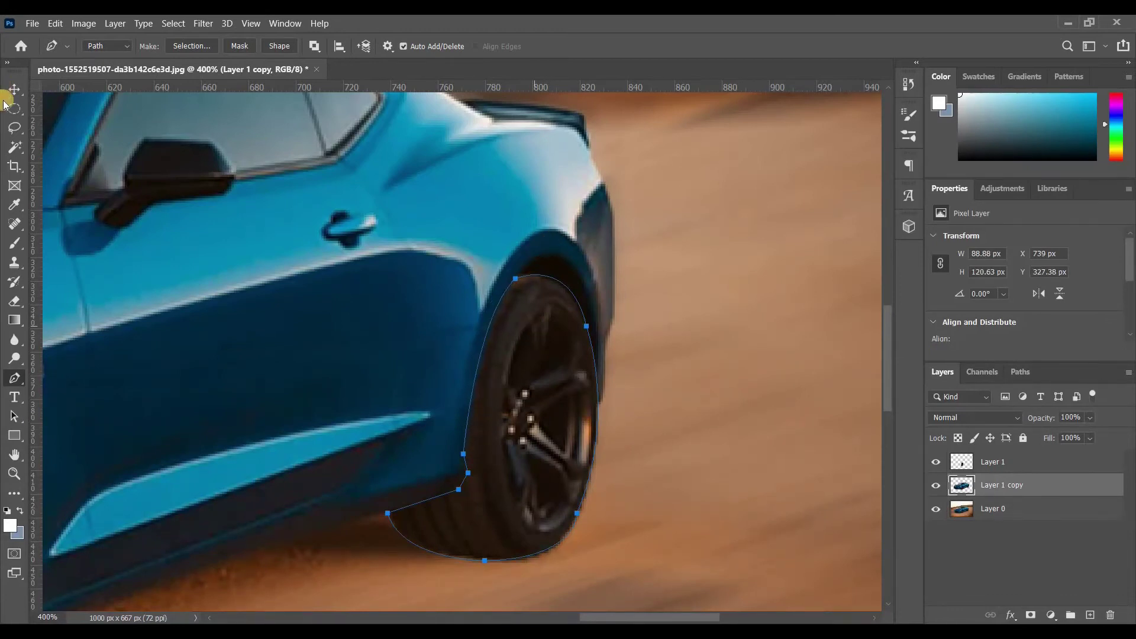
{"action": "left_click", "coordinate": [15, 128]}
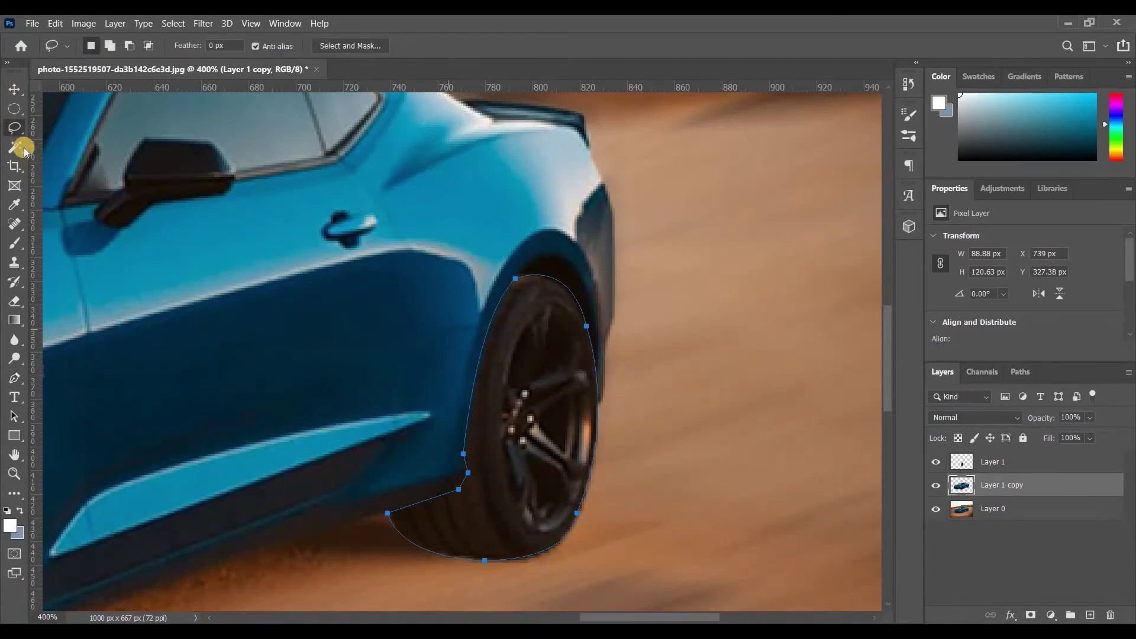
{"action": "left_click", "coordinate": [15, 378]}
Convert the rear-wheel path into a selection
{"action": "right_click", "coordinate": [494, 368]}
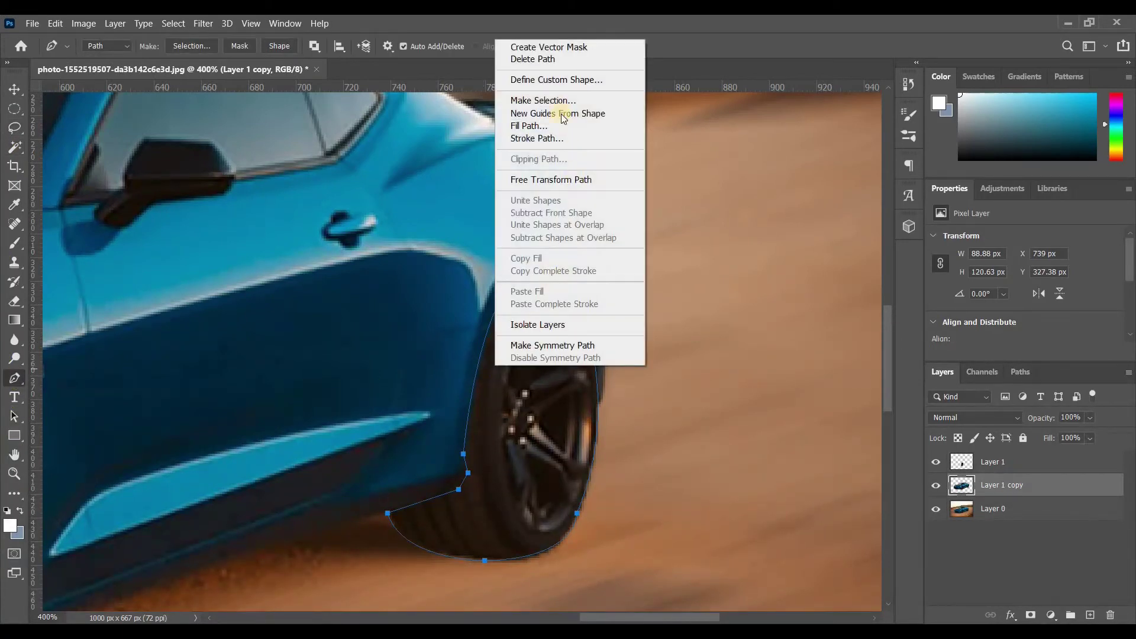
{"action": "left_click", "coordinate": [543, 101]}
{"action": "left_click", "coordinate": [643, 170]}
{"action": "left_click", "coordinate": [81, 152]}
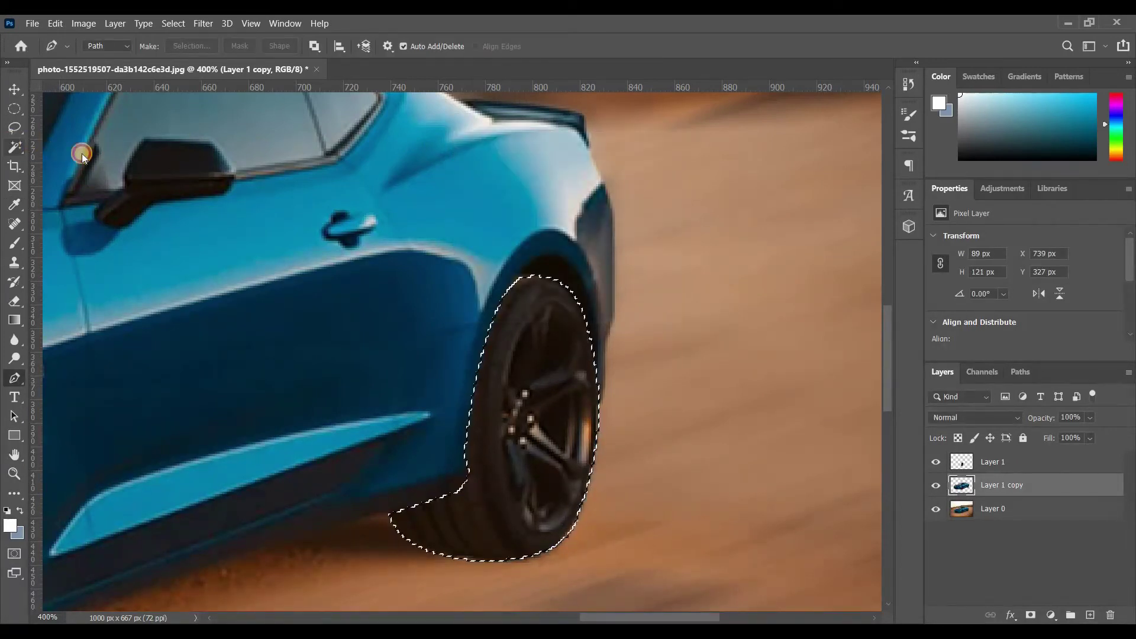
{"action": "left_click", "coordinate": [521, 376]}
{"action": "left_click", "coordinate": [551, 337]}
Copy the rear wheel onto Layer 2 and apply the spin Radial Blur to it
{"action": "right_click", "coordinate": [526, 375]}
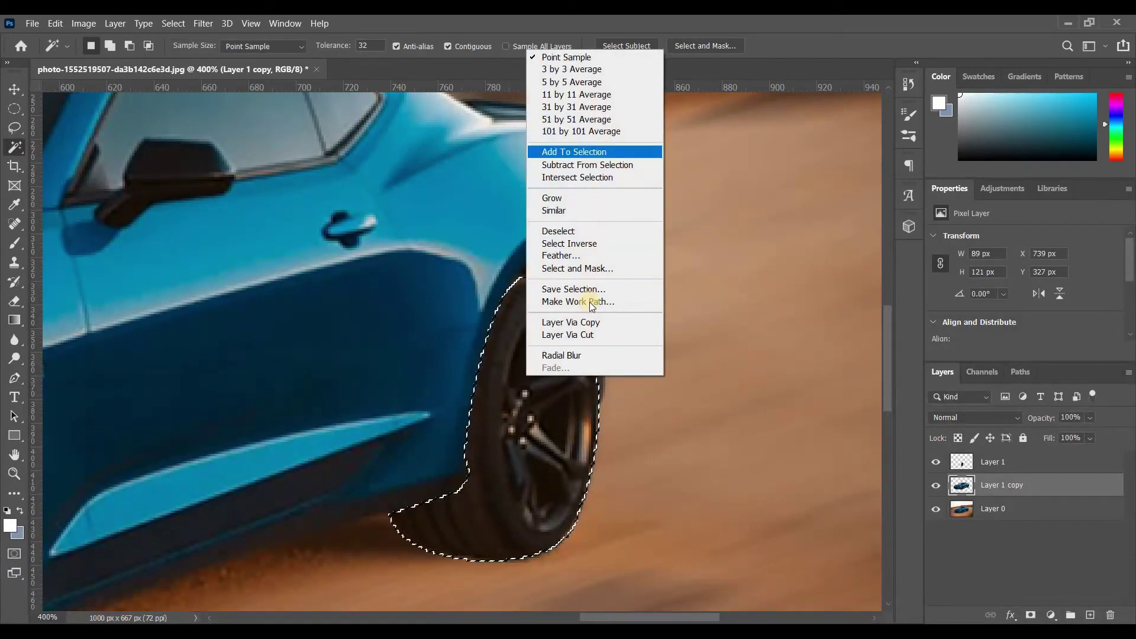
{"action": "left_click", "coordinate": [577, 322]}
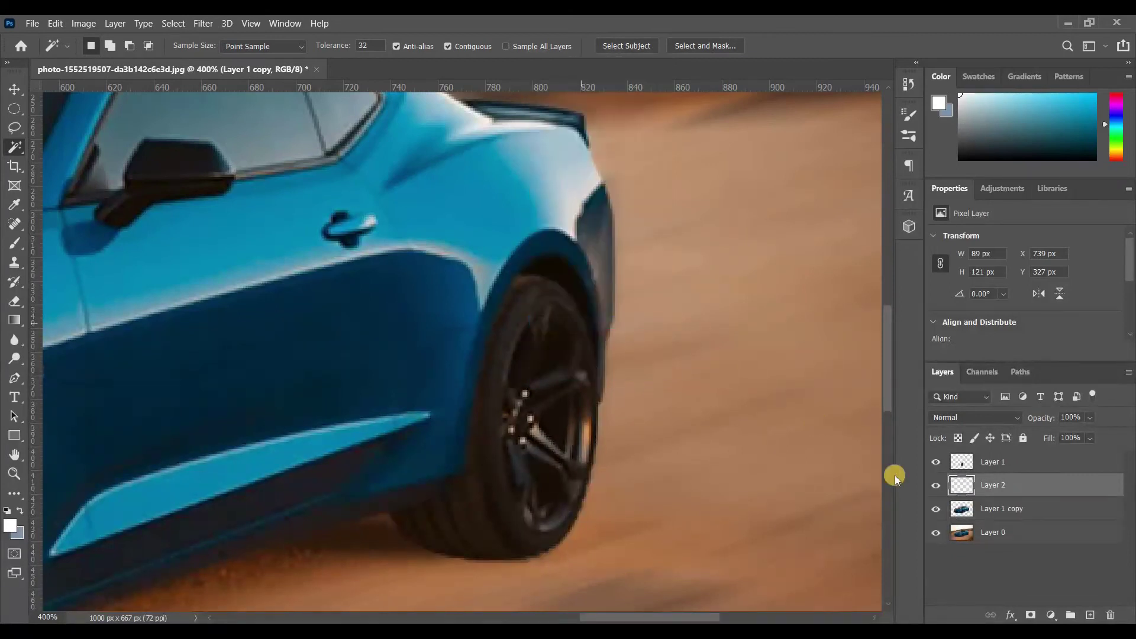
{"action": "left_click", "coordinate": [215, 24]}
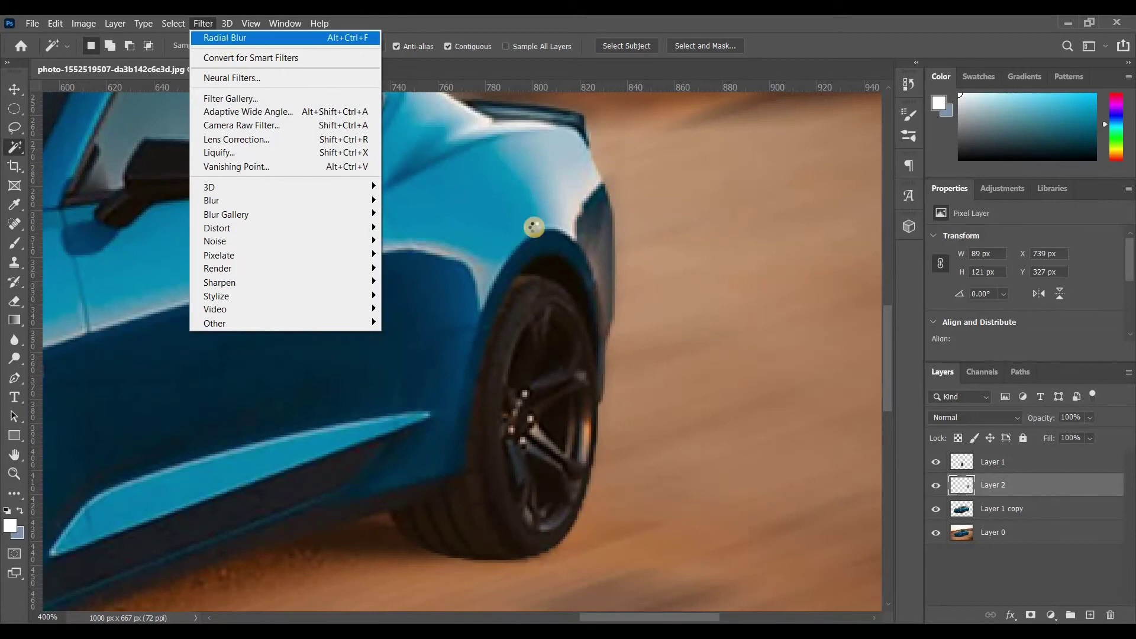
{"action": "key", "text": "Return"}
{"action": "key", "text": "ctrl+minus"}
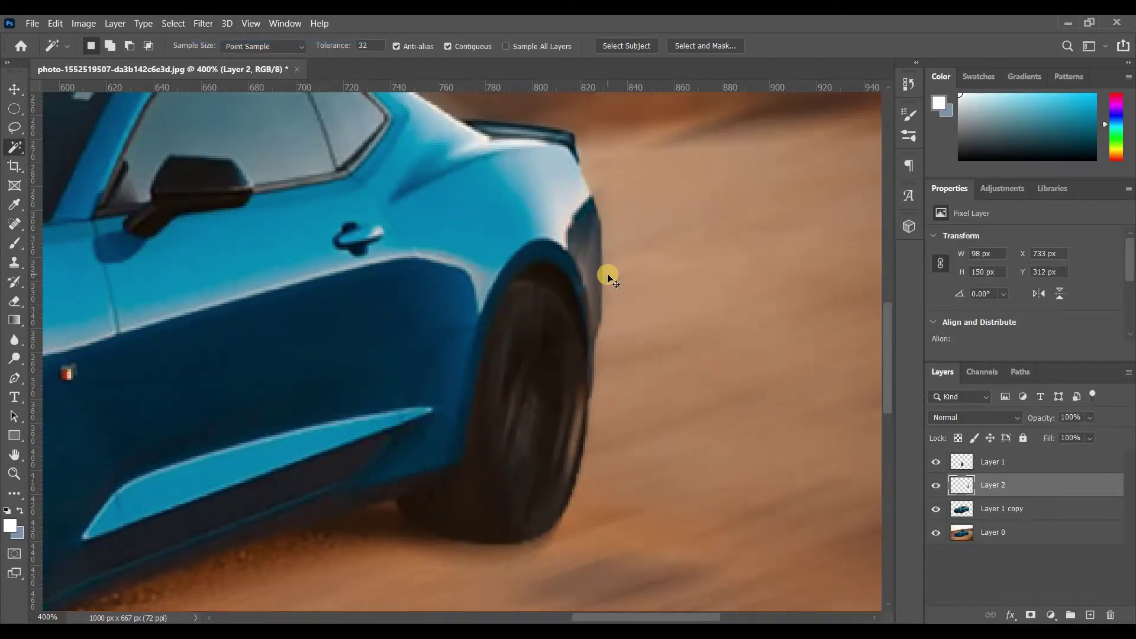
{"action": "key", "text": "ctrl+minus"}
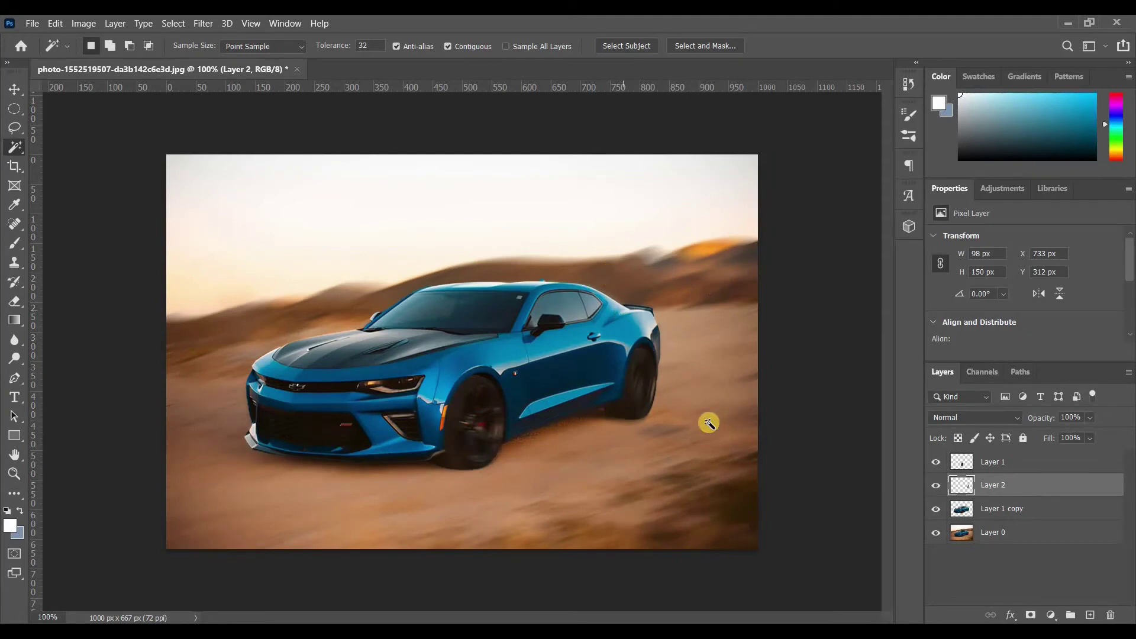
{"action": "left_click", "coordinate": [1062, 515]}
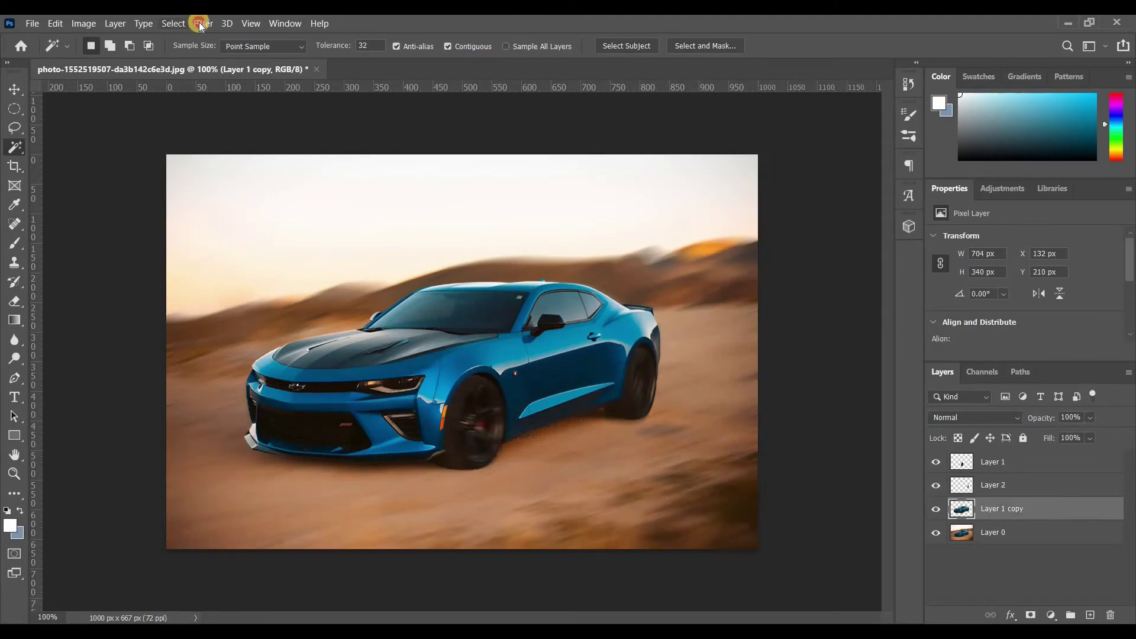
Render a 105mm Prime lens flare at 63% brightness centred on the front headlight of Layer 1 copy
{"action": "left_click", "coordinate": [200, 26]}
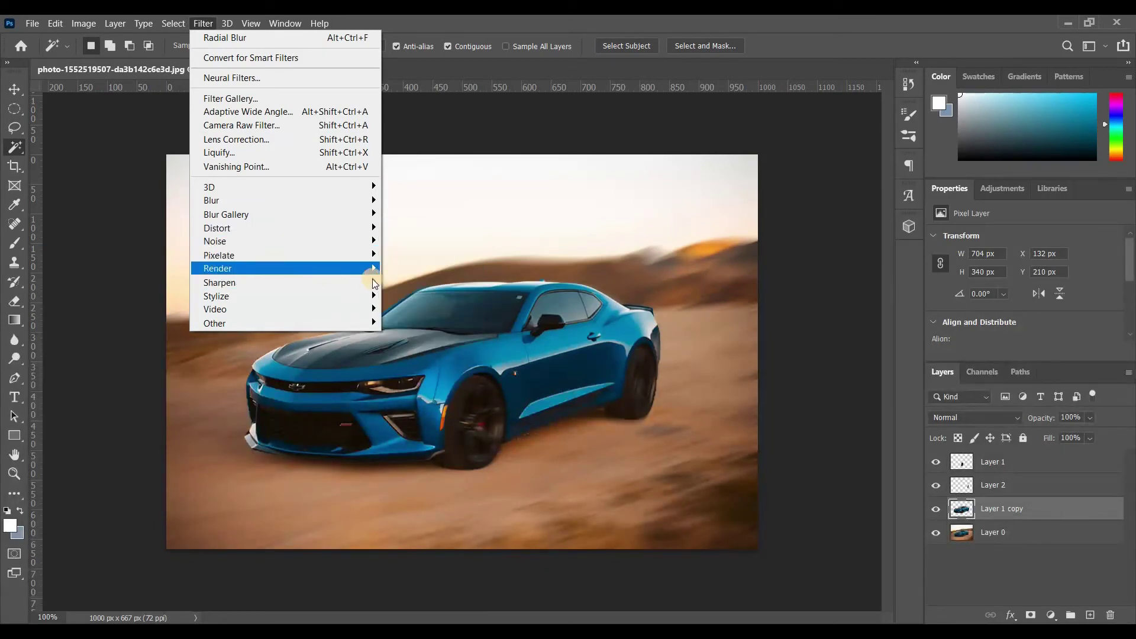
{"action": "mouse_move", "coordinate": [218, 268]}
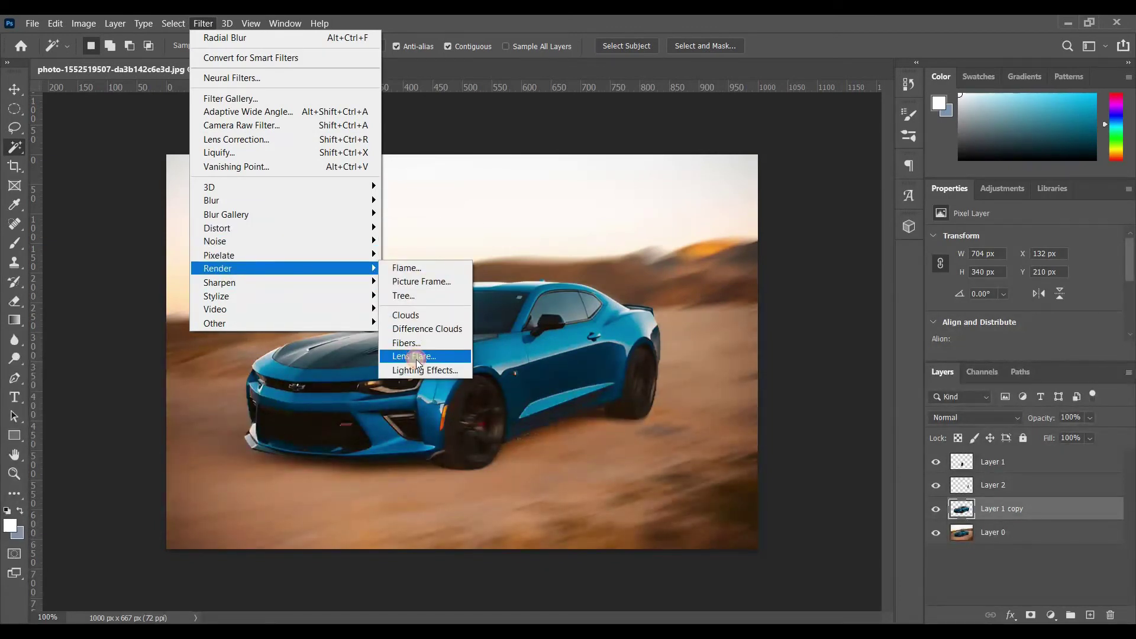
{"action": "left_click", "coordinate": [417, 360]}
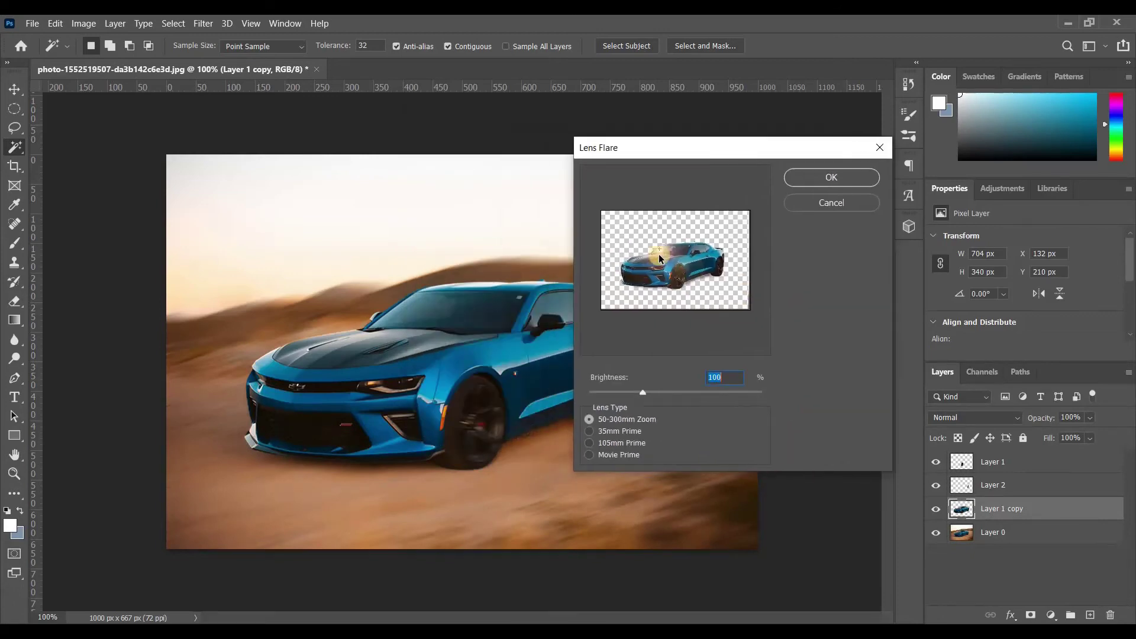
{"action": "left_click", "coordinate": [660, 271]}
{"action": "left_click", "coordinate": [616, 441]}
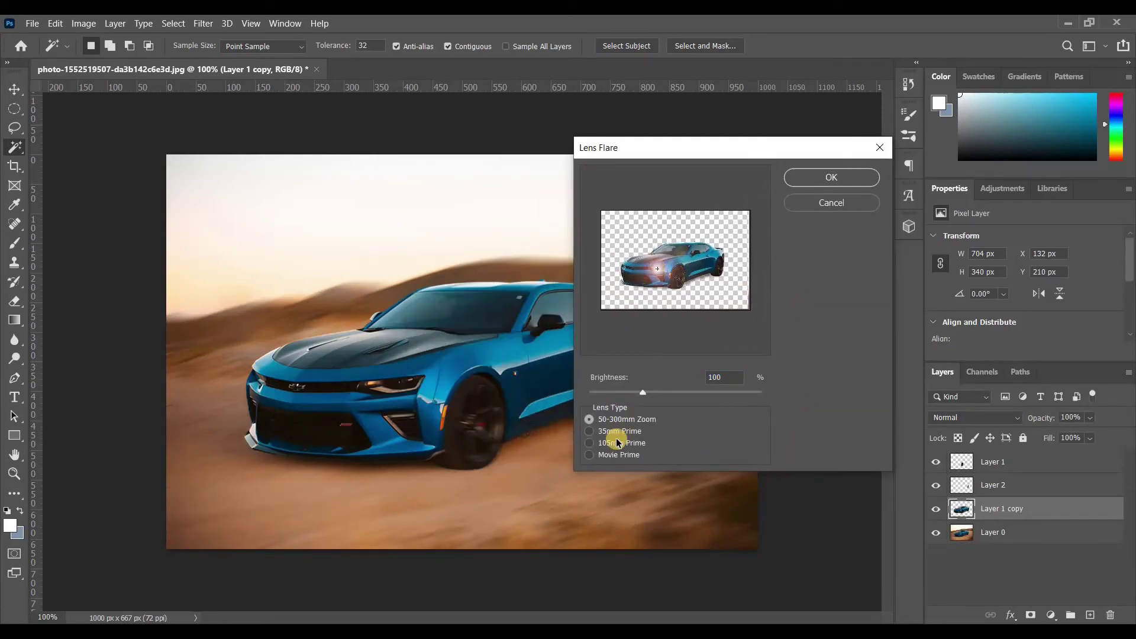
{"action": "left_click", "coordinate": [620, 459]}
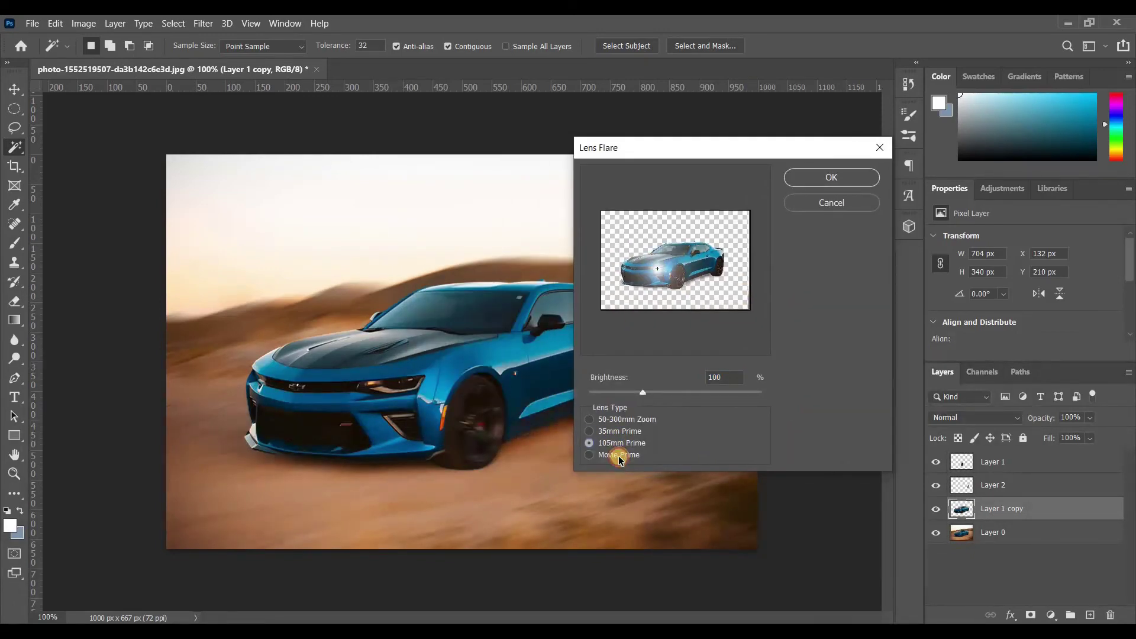
{"action": "left_click", "coordinate": [617, 443]}
{"action": "left_click_drag", "start_coordinate": [643, 392], "coordinate": [621, 393]}
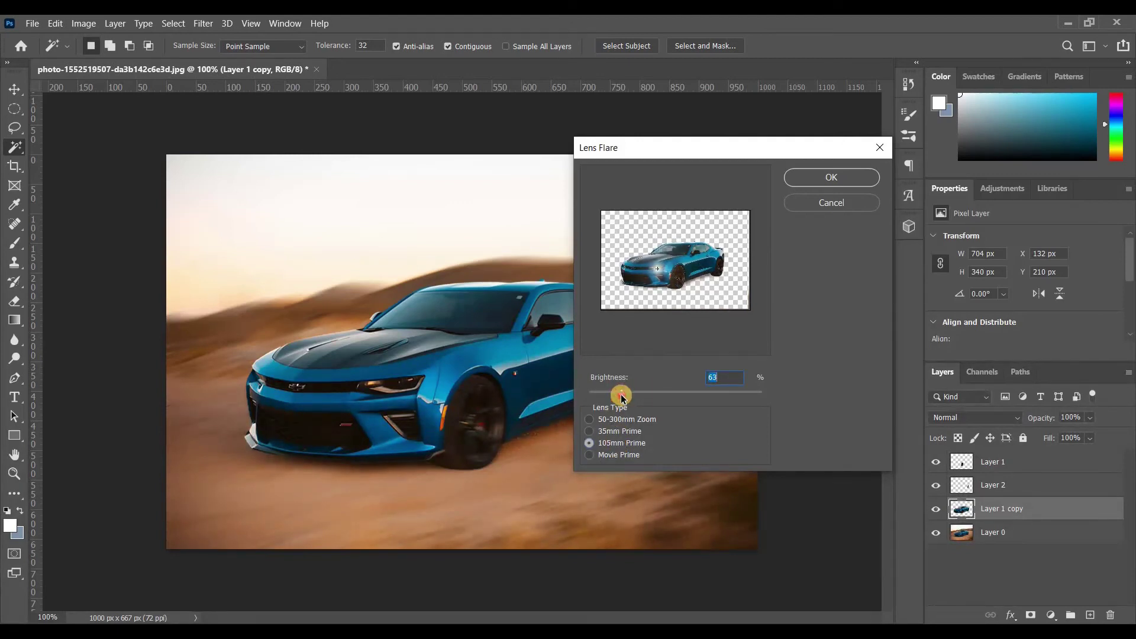
{"action": "left_click", "coordinate": [793, 180]}
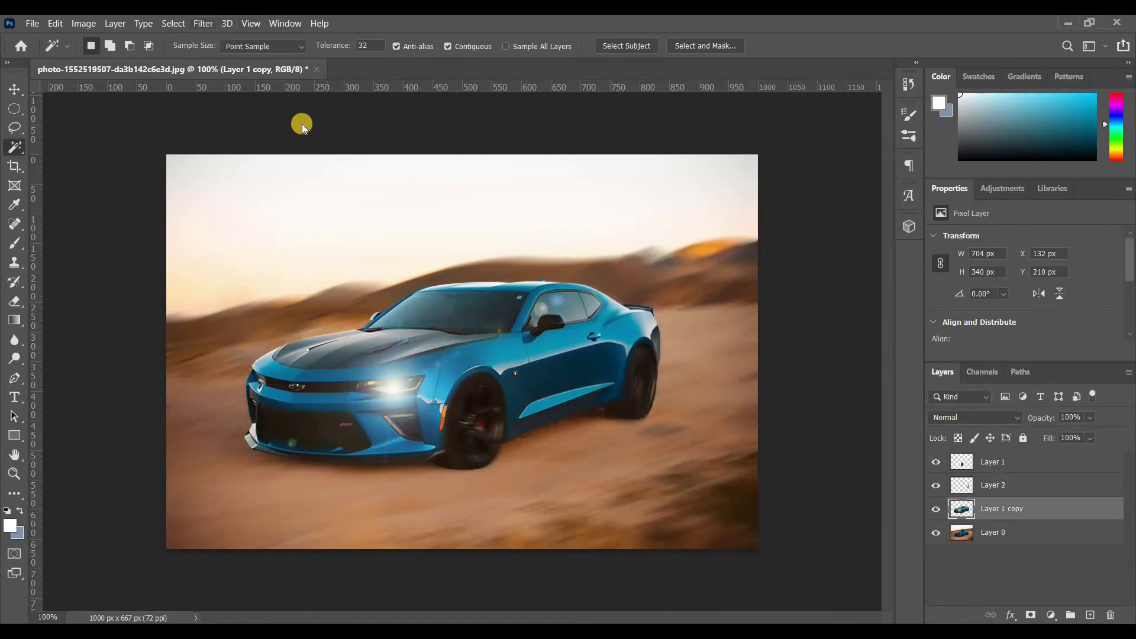
{"action": "left_click", "coordinate": [203, 23]}
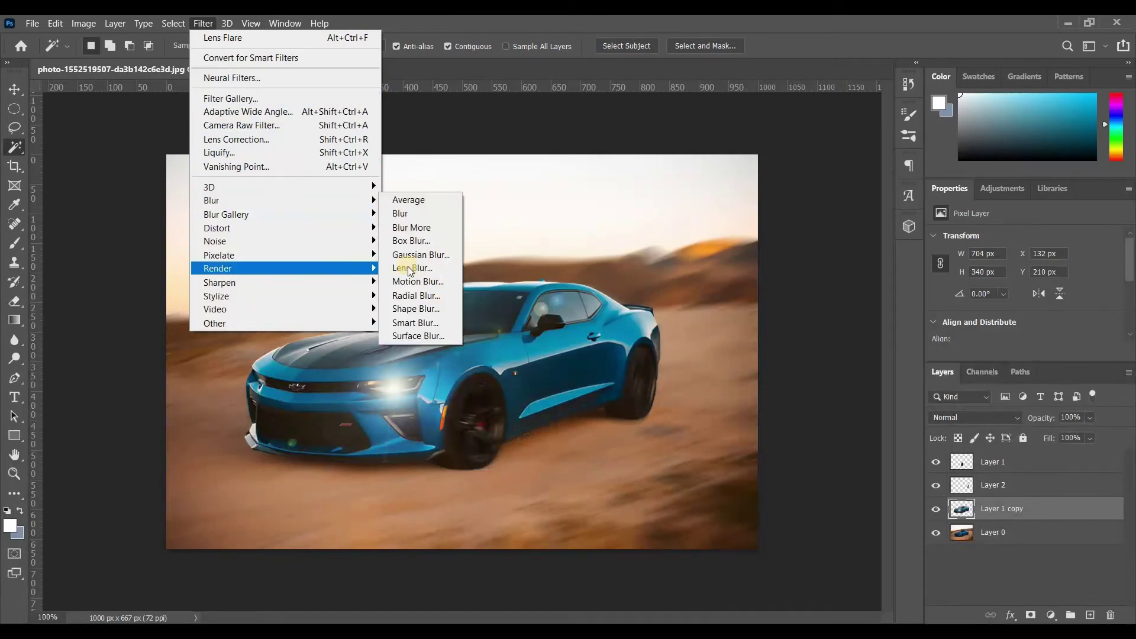
Place a second lens flare on the left headlight, changing the lens type and fine-tuning its centre
{"action": "mouse_move", "coordinate": [218, 268]}
{"action": "left_click", "coordinate": [423, 357]}
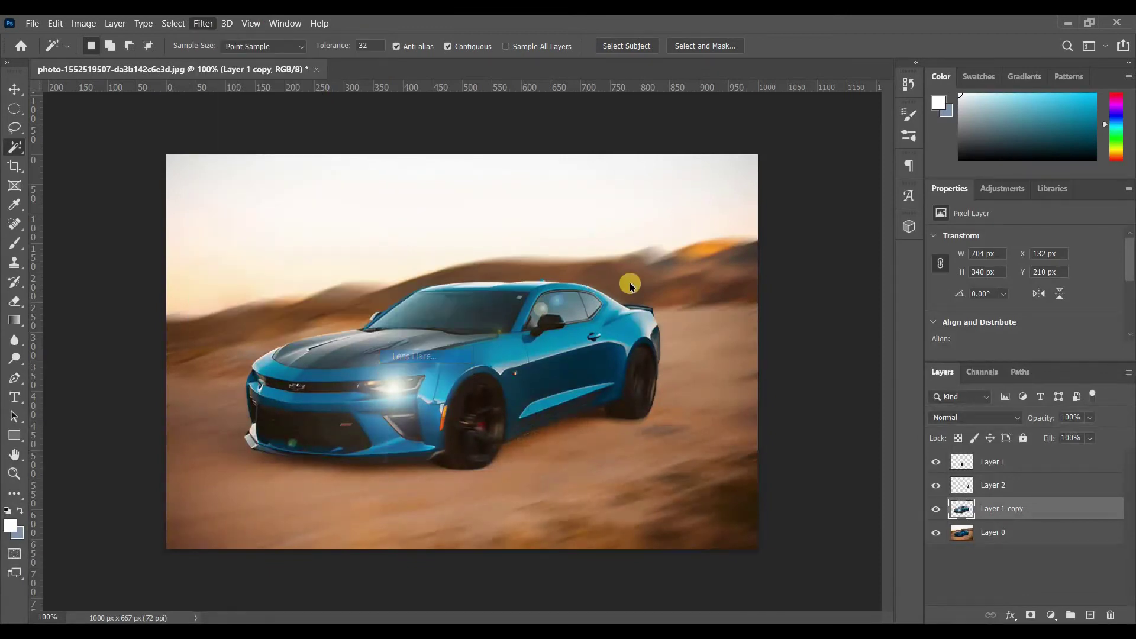
{"action": "left_click_drag", "start_coordinate": [628, 270], "coordinate": [623, 270]}
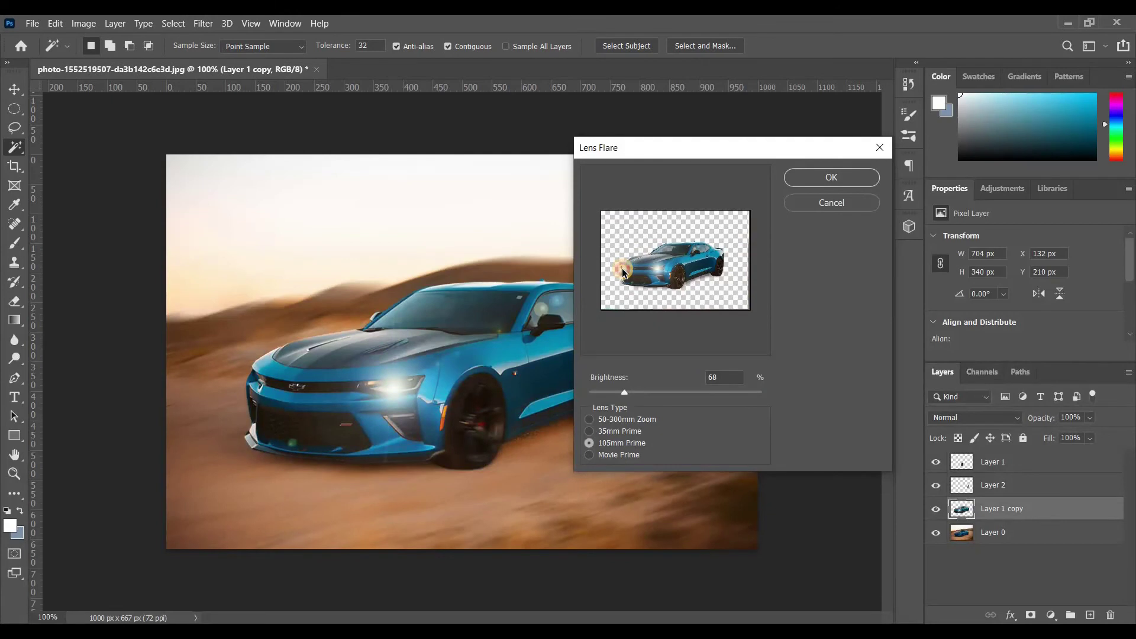
{"action": "left_click", "coordinate": [611, 434]}
{"action": "left_click", "coordinate": [621, 270]}
{"action": "left_click", "coordinate": [632, 280]}
{"action": "left_click", "coordinate": [623, 272]}
{"action": "left_click", "coordinate": [821, 176]}
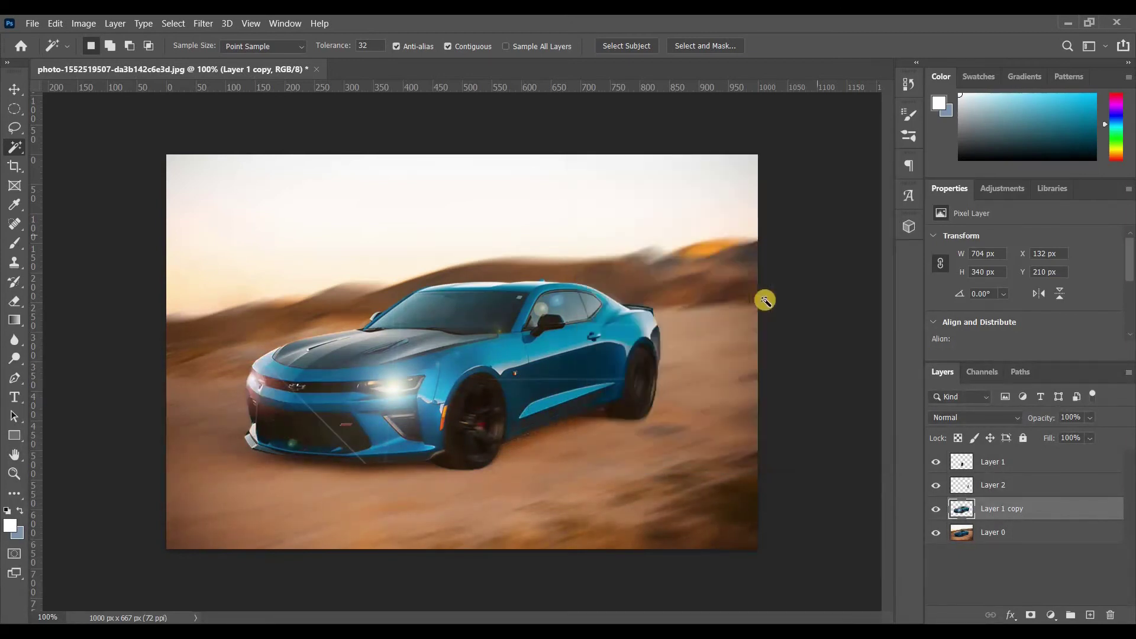
{"action": "key", "text": "ctrl+minus"}
Apply legacy Brightness/Contrast to Layer 0 with Brightness -8 and Contrast 13
{"action": "left_click", "coordinate": [1054, 532]}
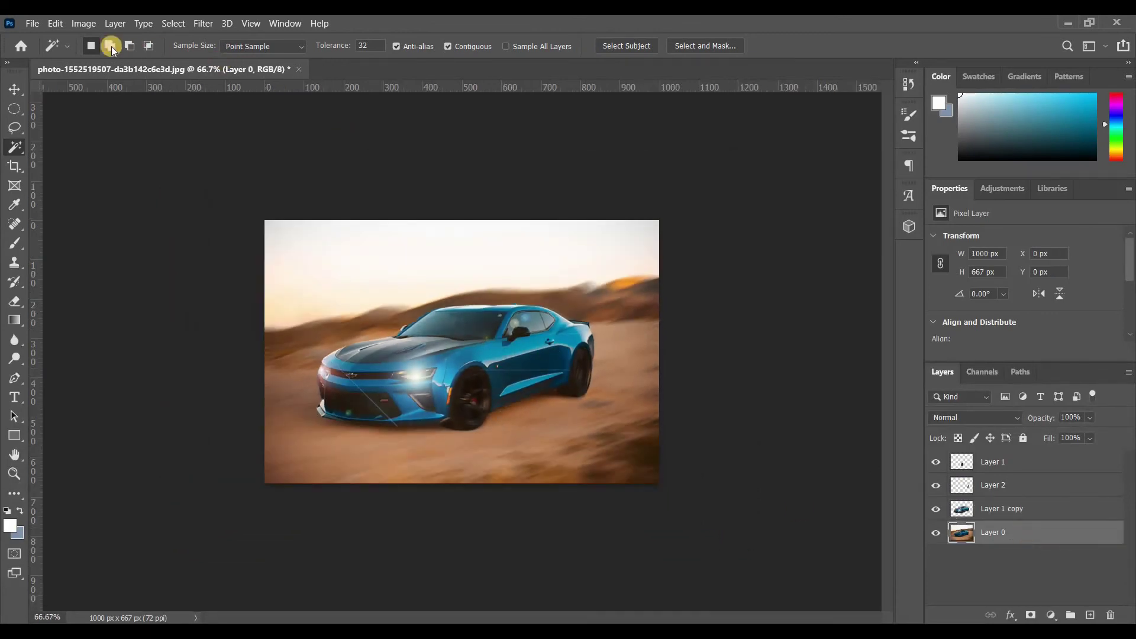
{"action": "left_click", "coordinate": [83, 23]}
{"action": "mouse_move", "coordinate": [105, 58]}
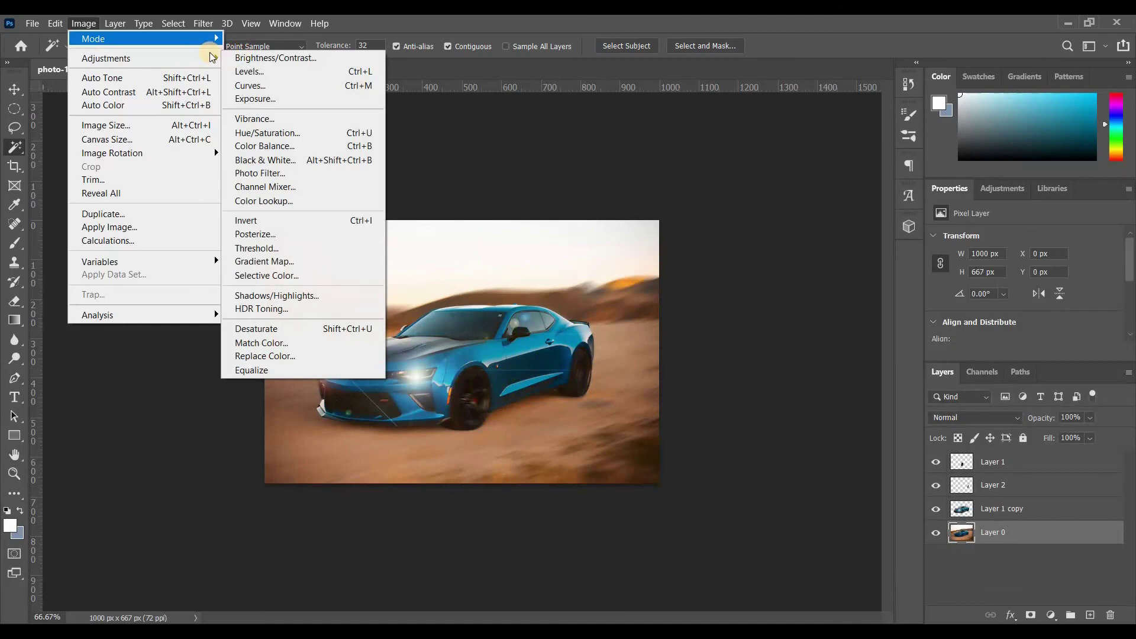
{"action": "left_click", "coordinate": [261, 56]}
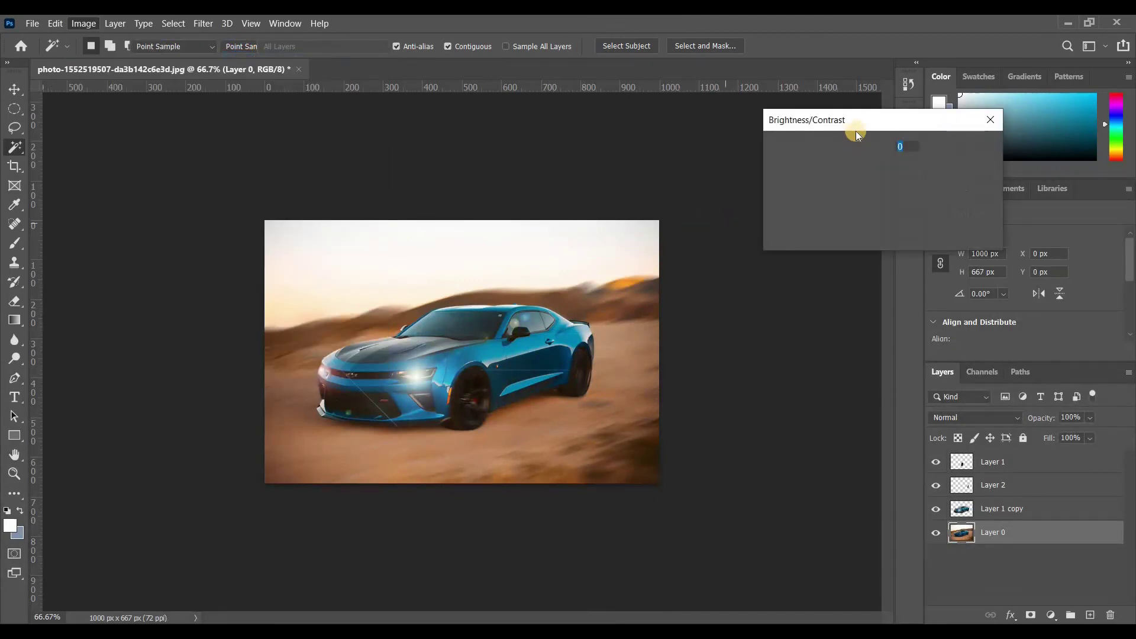
{"action": "left_click", "coordinate": [804, 231]}
{"action": "mouse_move", "coordinate": [819, 254]}
{"action": "left_mouse_down"}
{"action": "mouse_move", "coordinate": [796, 226]}
{"action": "mouse_move", "coordinate": [802, 274]}
{"action": "mouse_move", "coordinate": [821, 256]}
{"action": "left_mouse_up"}
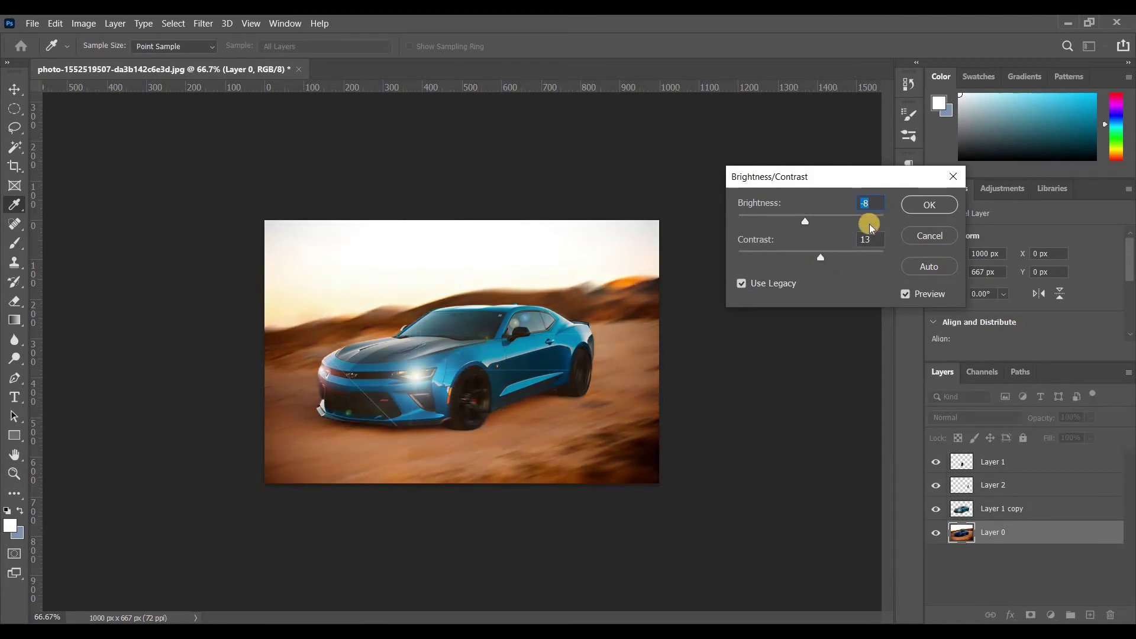
{"action": "key", "text": "Return"}
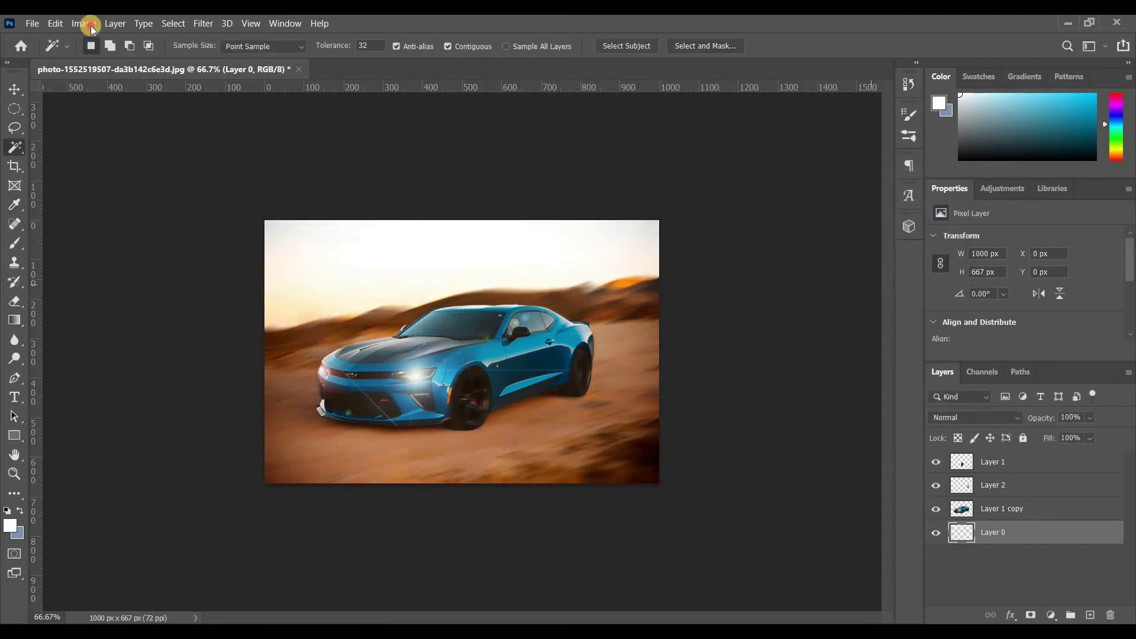
Set Layer 0's Hue/Saturation to Hue -10 and Saturation -12, then view at 100%
{"action": "left_click", "coordinate": [83, 23]}
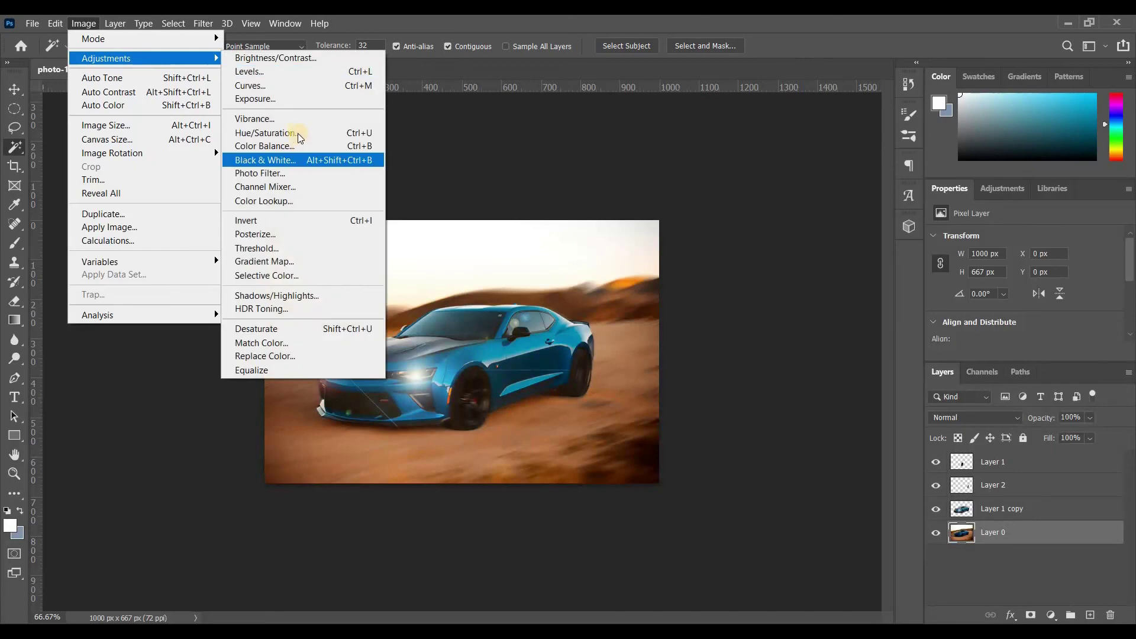
{"action": "key", "text": "Return"}
{"action": "left_click_drag", "start_coordinate": [909, 276], "coordinate": [910, 278]}
{"action": "left_click", "coordinate": [902, 279]}
{"action": "left_click_drag", "start_coordinate": [919, 234], "coordinate": [903, 237]}
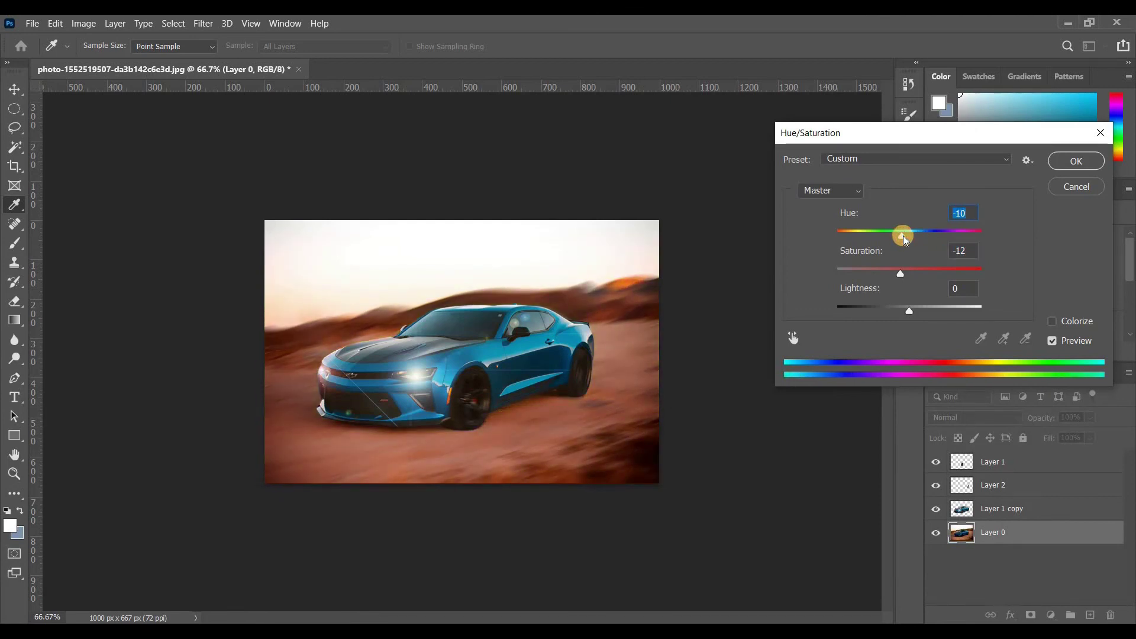
{"action": "key", "text": "Return"}
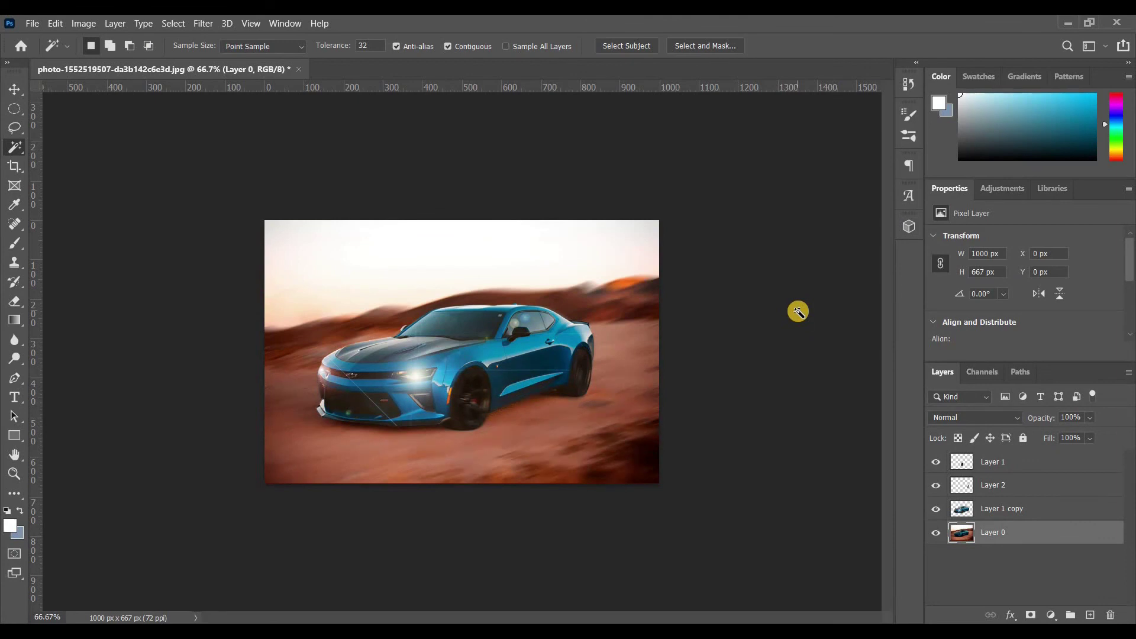
{"action": "key", "text": "ctrl+plus"}
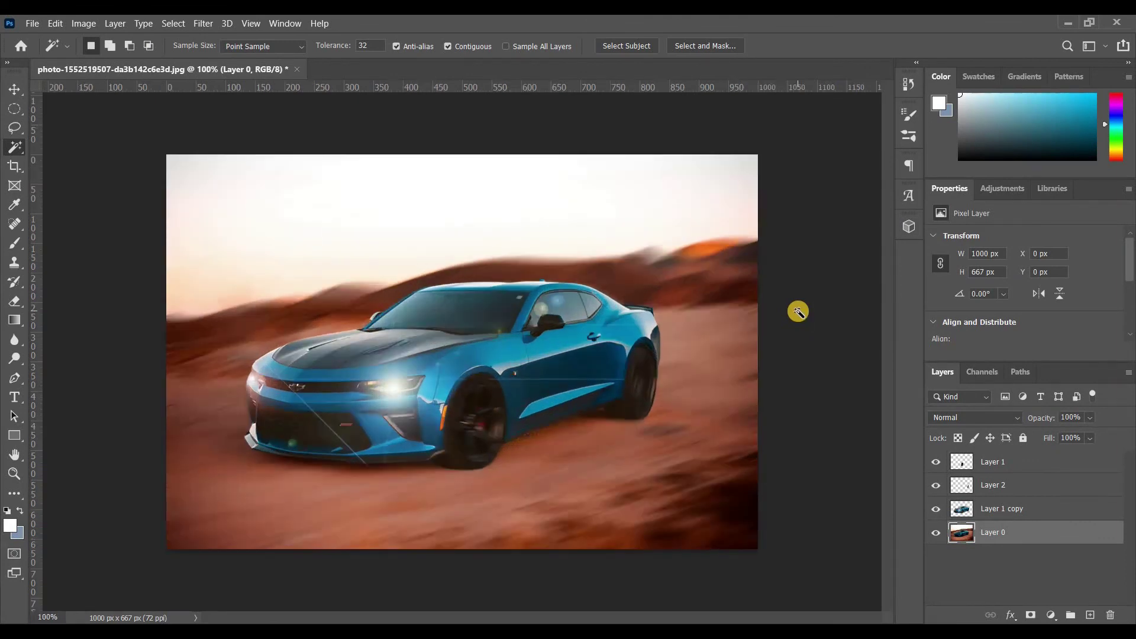